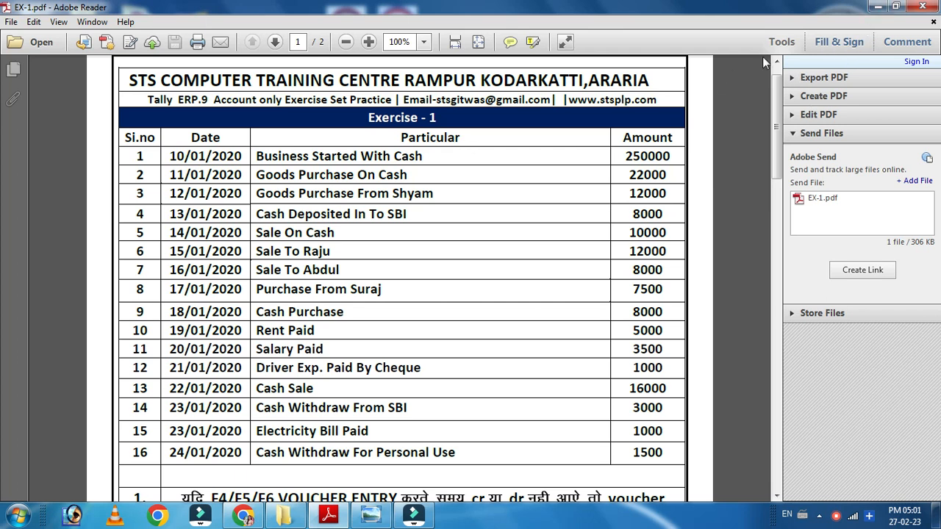
Launch Tally.ERP 9 from the desktop and start working in Educational Mode
click(881, 7)
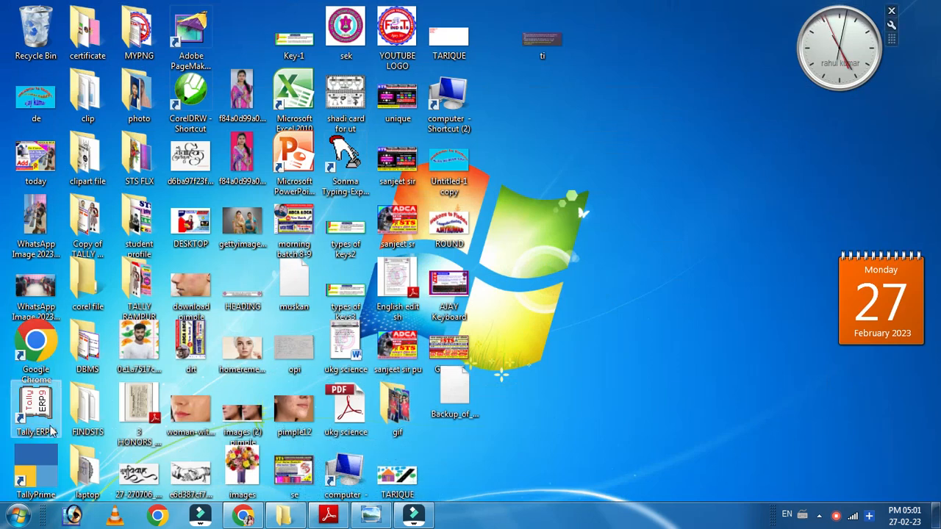
double_click(30, 397)
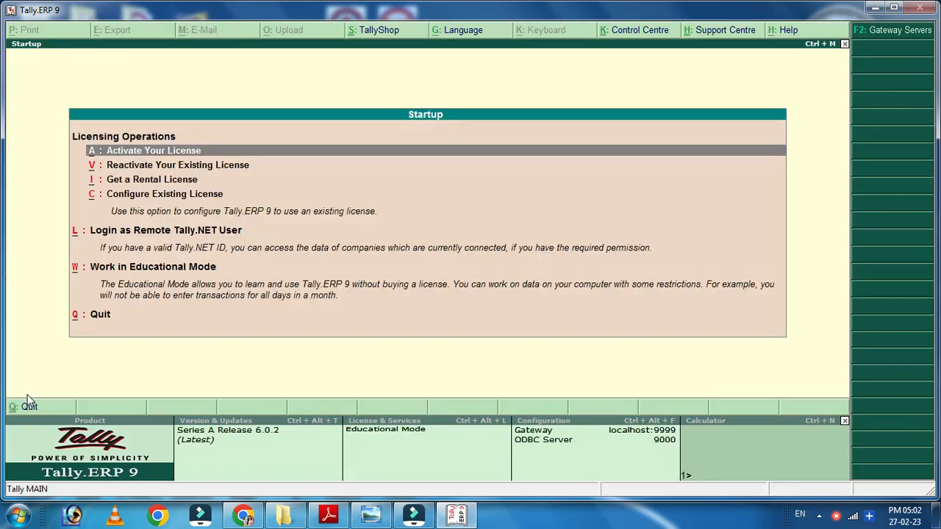
key(w)
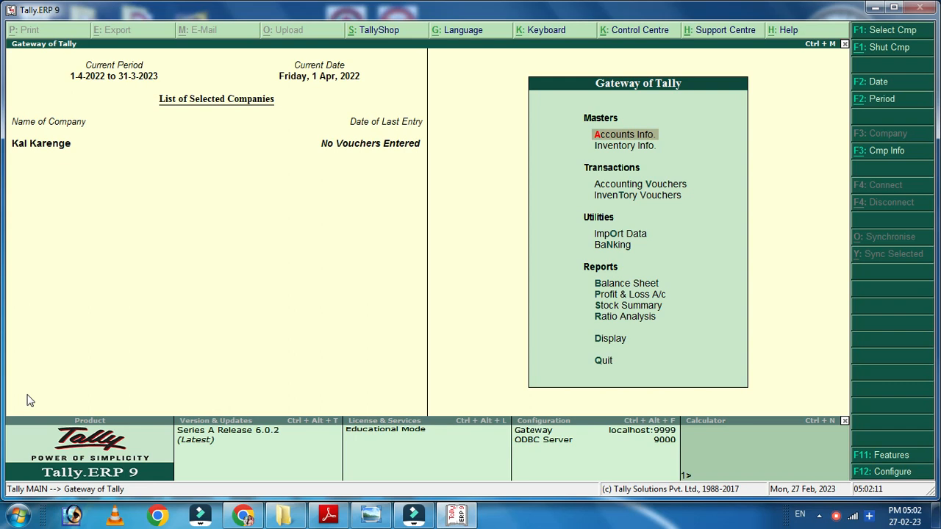
Start creating a new company named "Ex 1findsts", keeping the same mailing name
key(alt+F3)
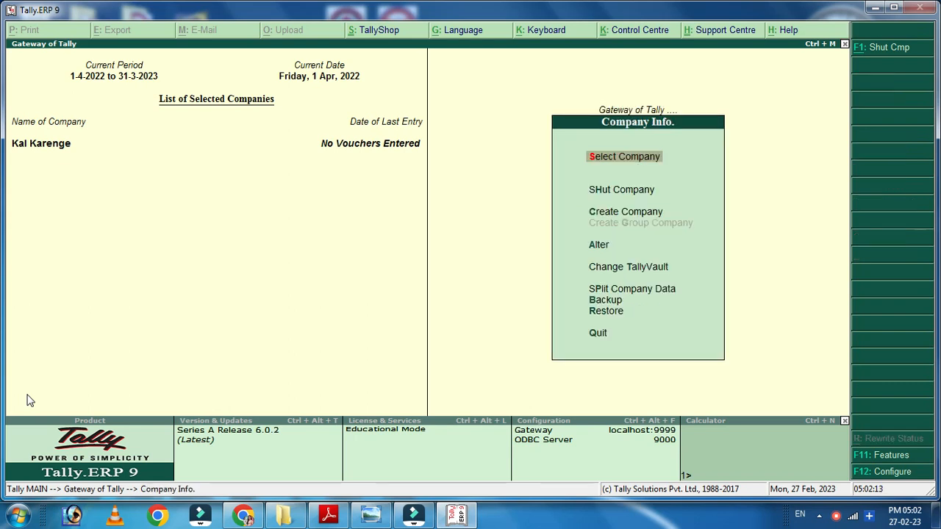
key(Down)
key(Down)
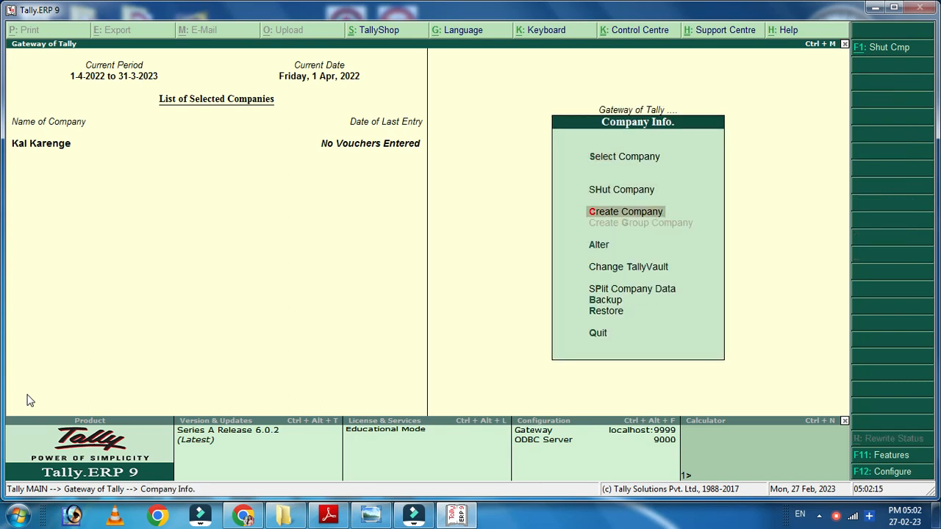
key(Return)
text(Ex)
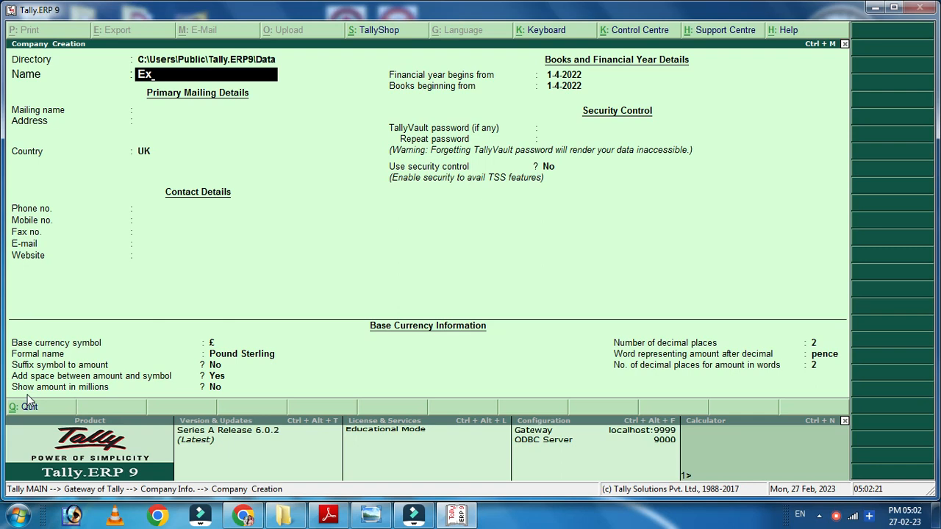
text( 1findsts)
key(Return)
key(Return)
Fill in the company's address as Araria, the country as India and the state as Bihar
text(Araria)
key(Return)
key(Return)
text(In)
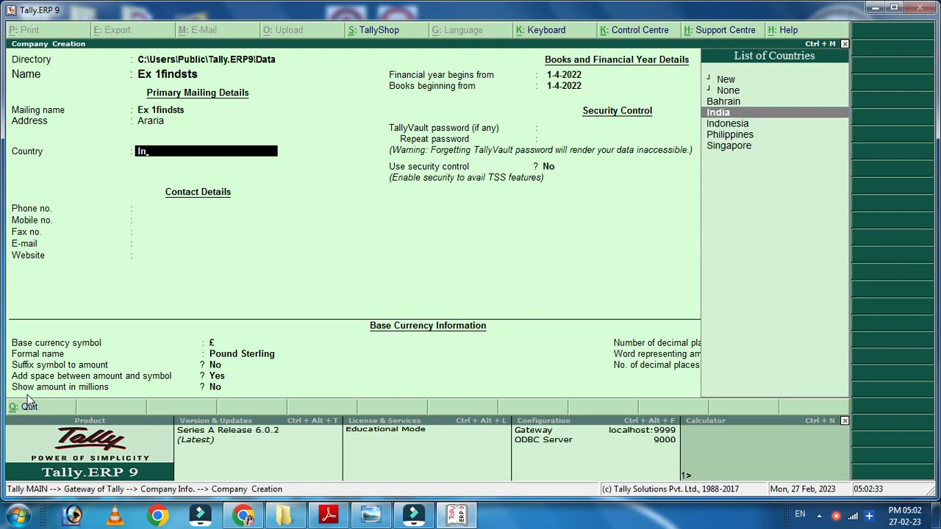
key(Return)
text(B)
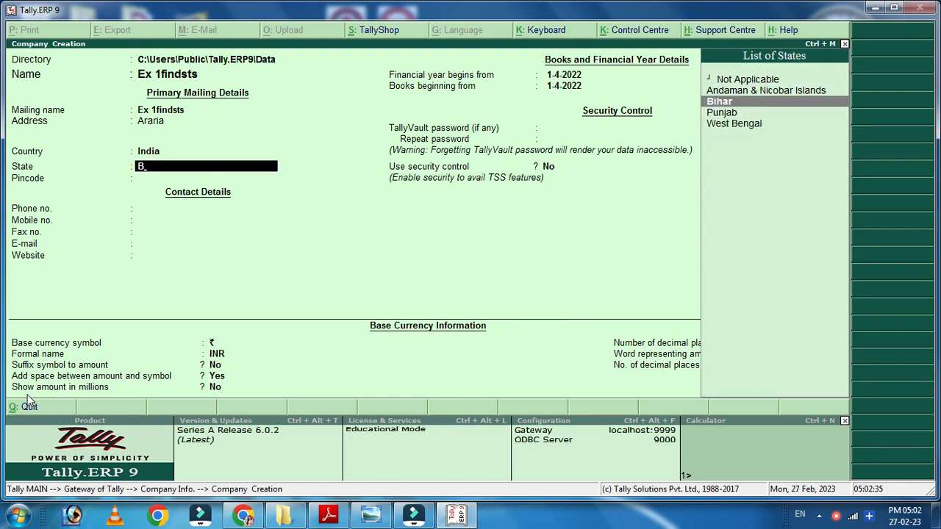
key(Return)
Accept the default contact, financial year, security and currency settings and save the company
key(Return)
key(Return)
key(Return)
key(Return)
key(Return)
key(Return)
key(Return)
key(Return)
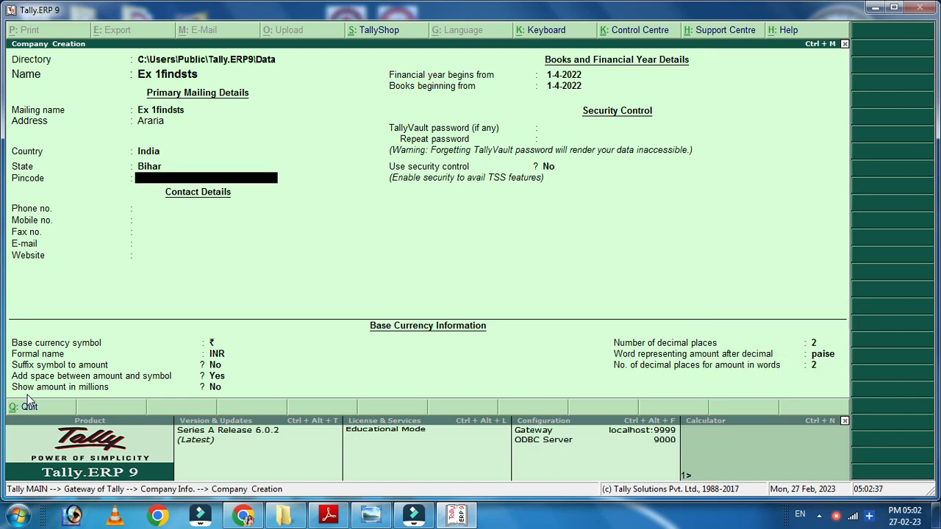
key(Return)
key(Return)
key(Return)
key(Return)
key(Return)
key(Return)
key(Return)
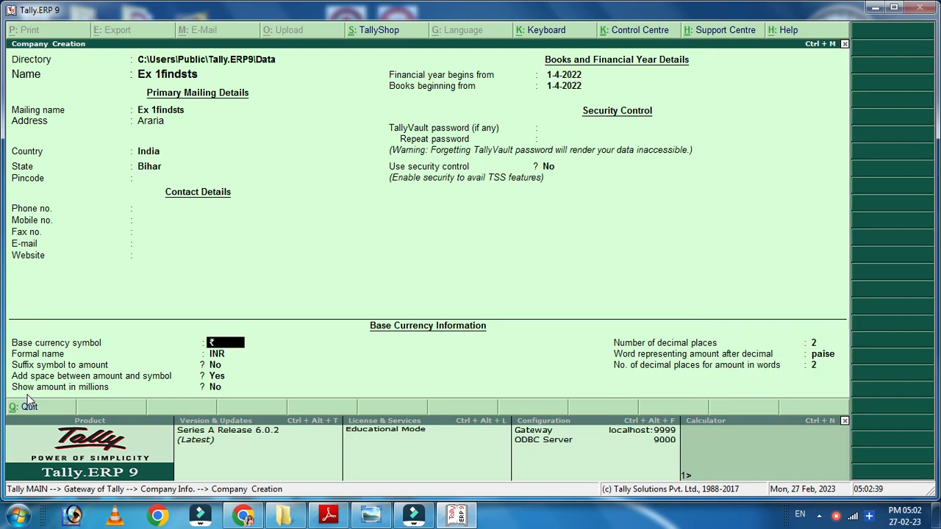
key(Return)
key(Return)
key(Return)
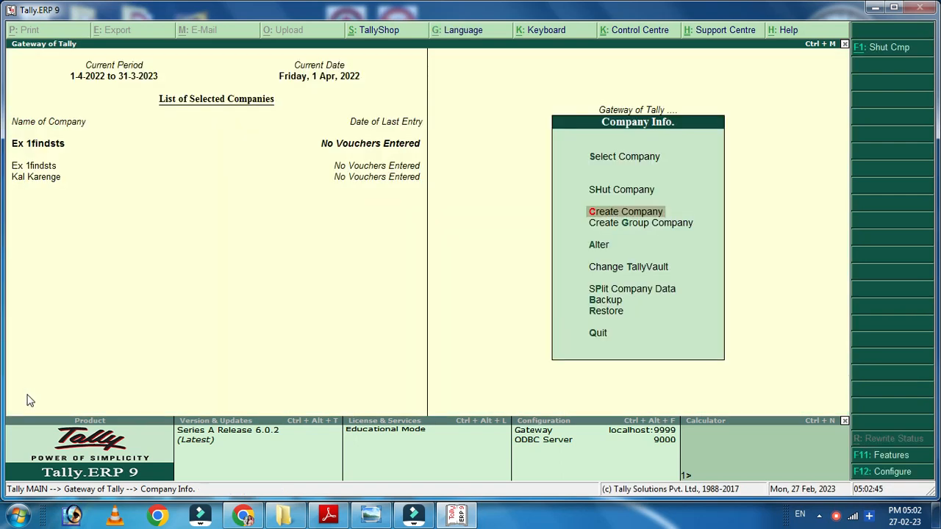
Return to the Gateway of Tally and open accounting voucher entry for Ex 1findsts
key(Escape)
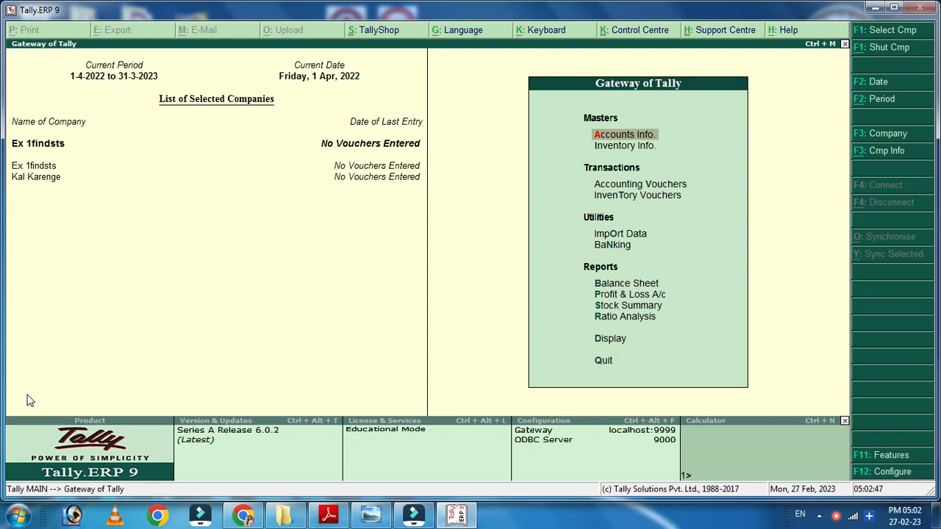
key(Down)
key(Down)
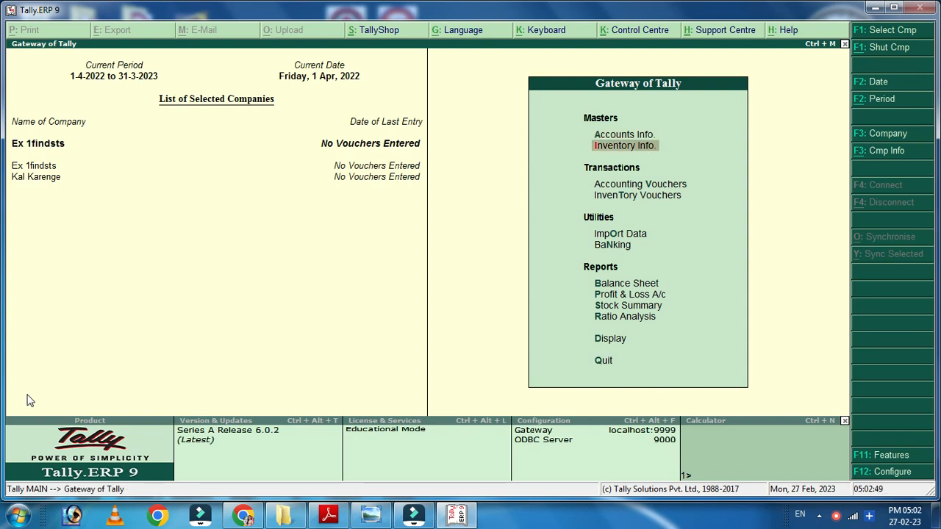
key(Return)
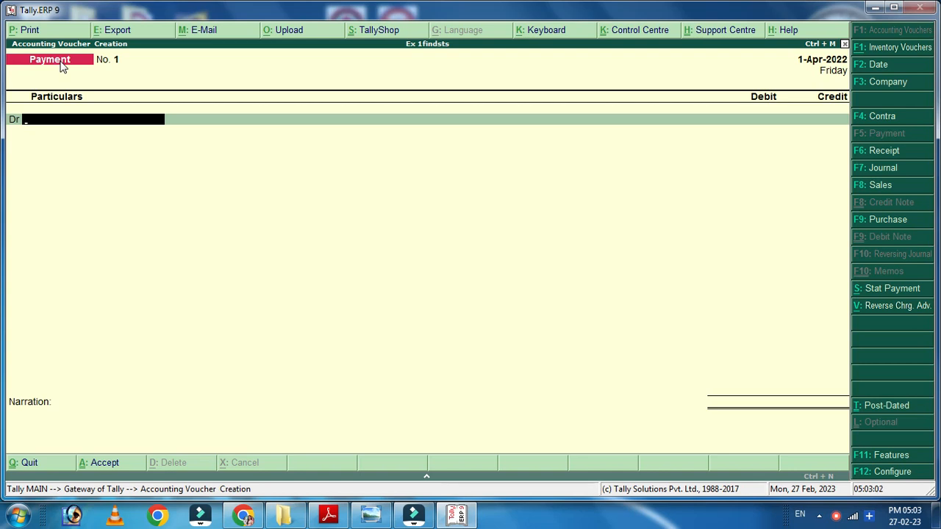
Consult the first transaction in EX-1.pdf and, from a receipt voucher in Tally, create a Capital ledger under Capital Account
click(329, 515)
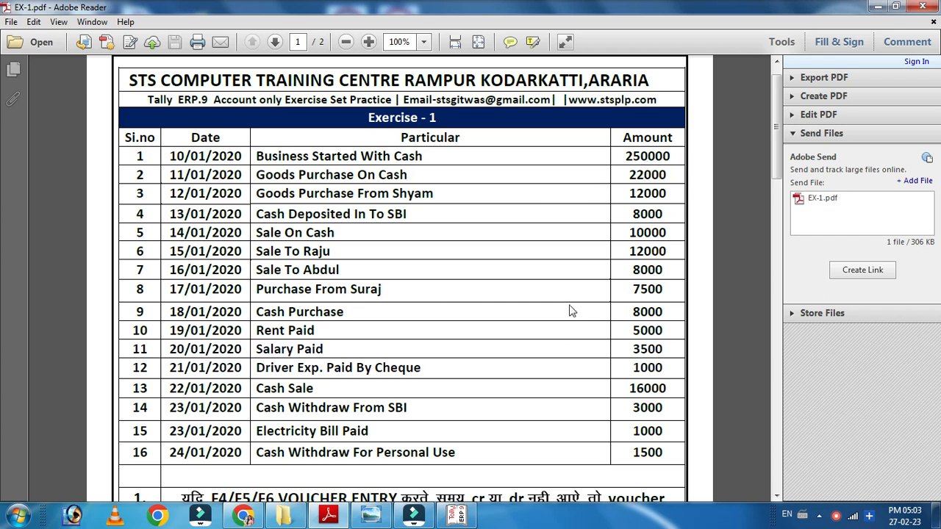
click(457, 516)
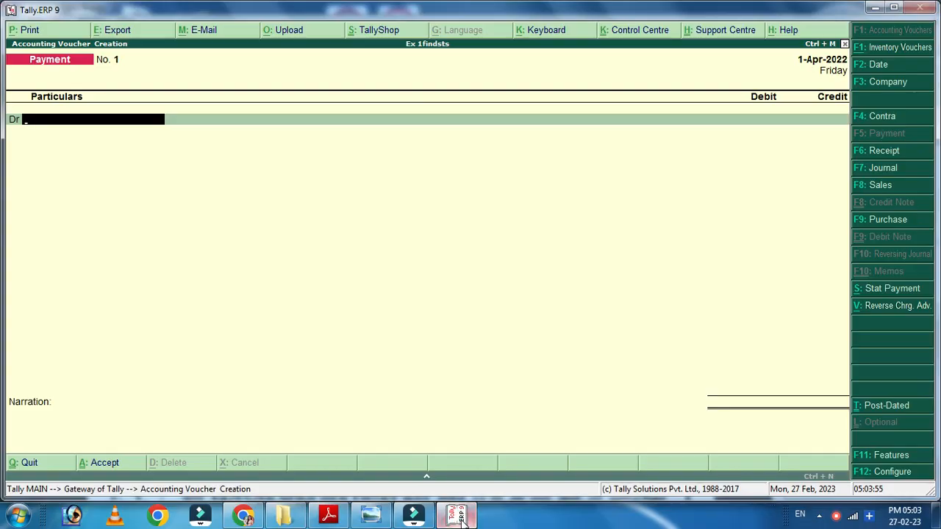
click(459, 516)
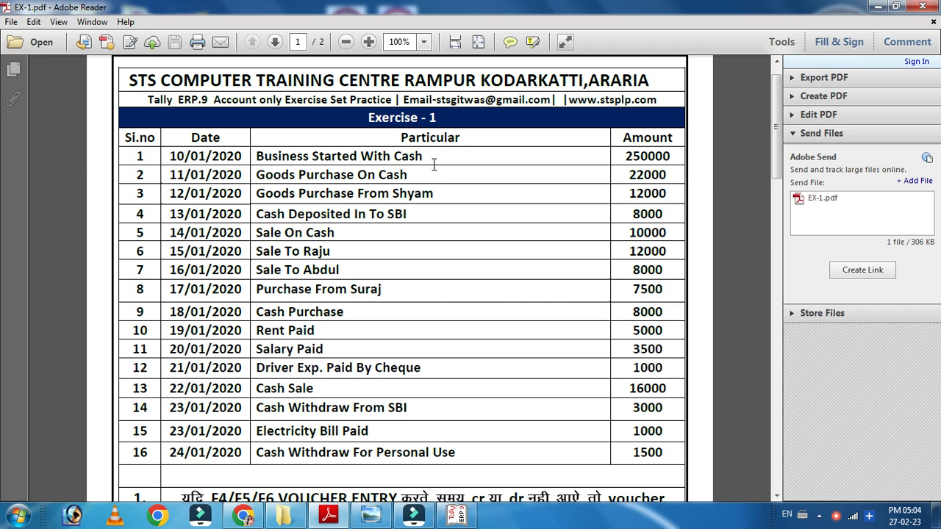
click(457, 514)
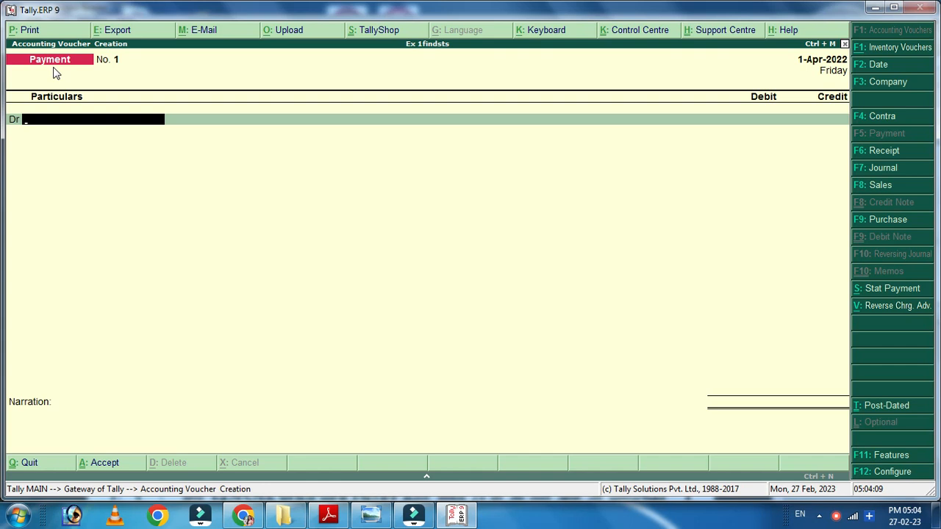
key(F6)
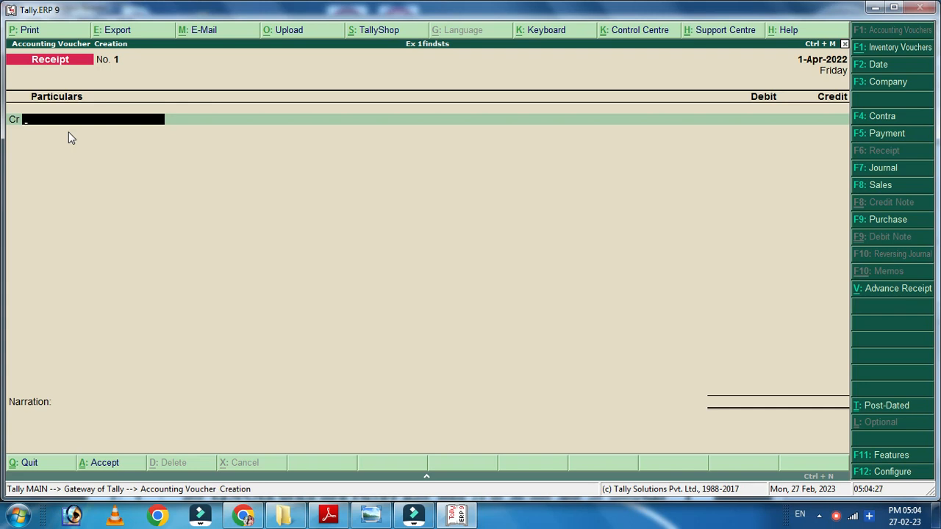
key(alt+c)
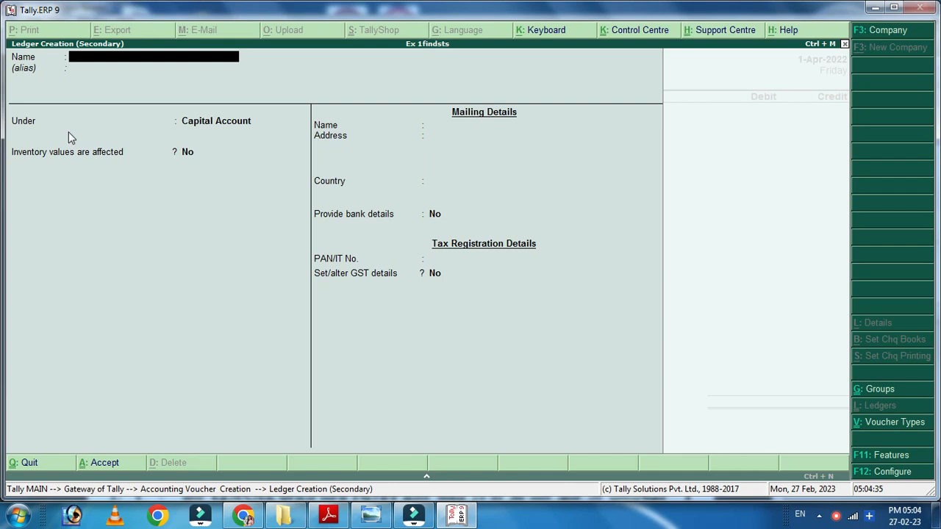
text(Capital)
key(Return)
key(Return)
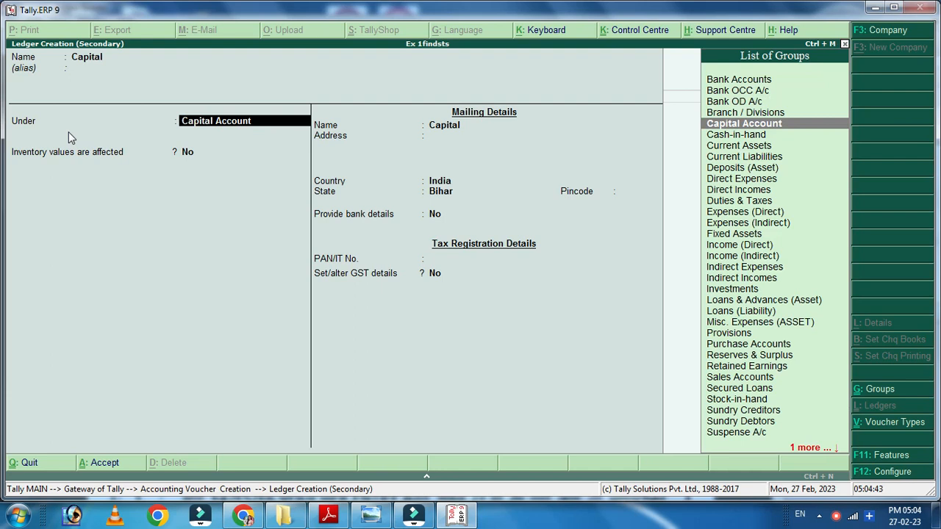
key(ctrl+a)
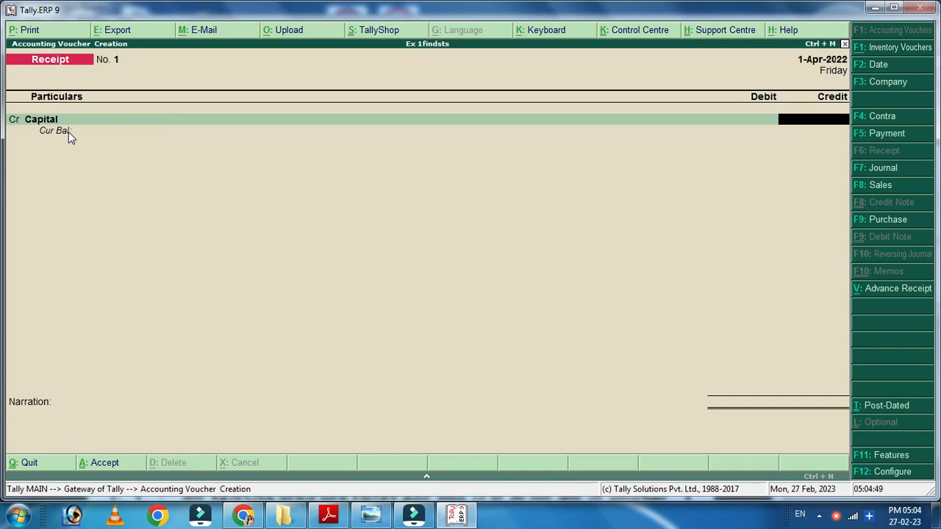
Credit Capital with 250000, debit Cash for the same amount, and save the receipt voucher without a narration
text(250000)
key(Return)
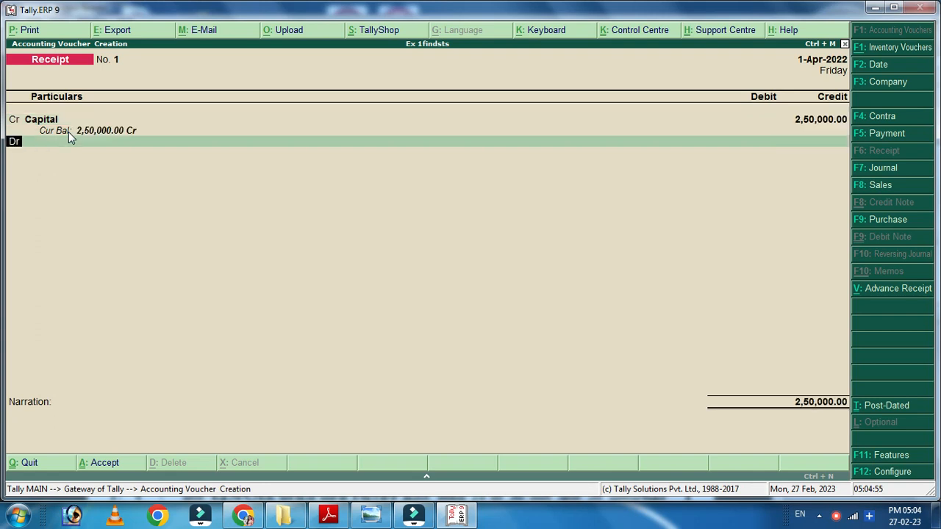
key(Return)
key(Down)
key(Return)
key(Return)
key(Return)
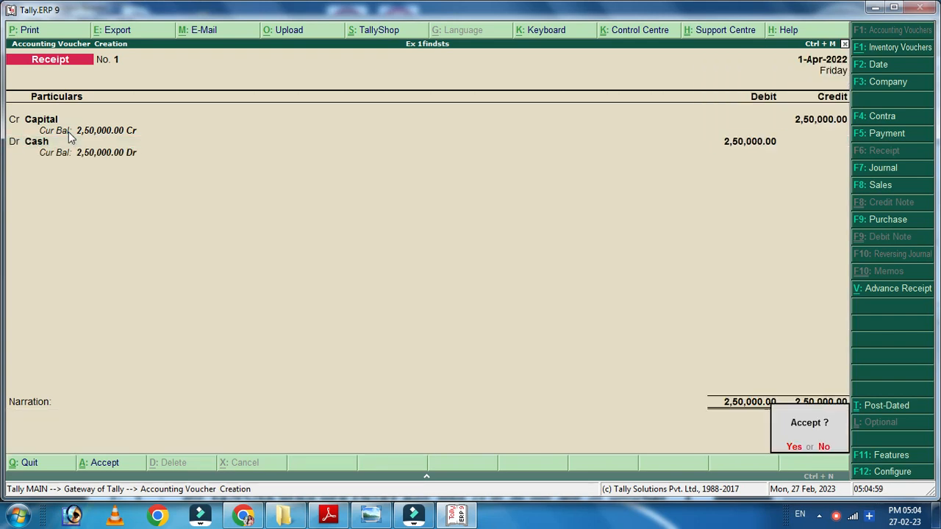
key(Return)
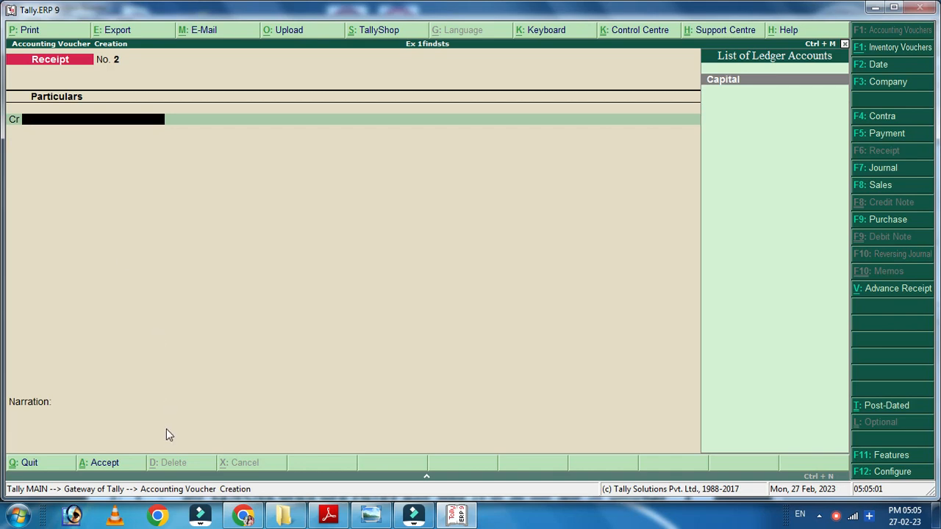
Check EX-1.pdf and, from a payment voucher in Tally, create a Purchase ledger under Purchase Accounts with inventory values affected set to No
click(328, 515)
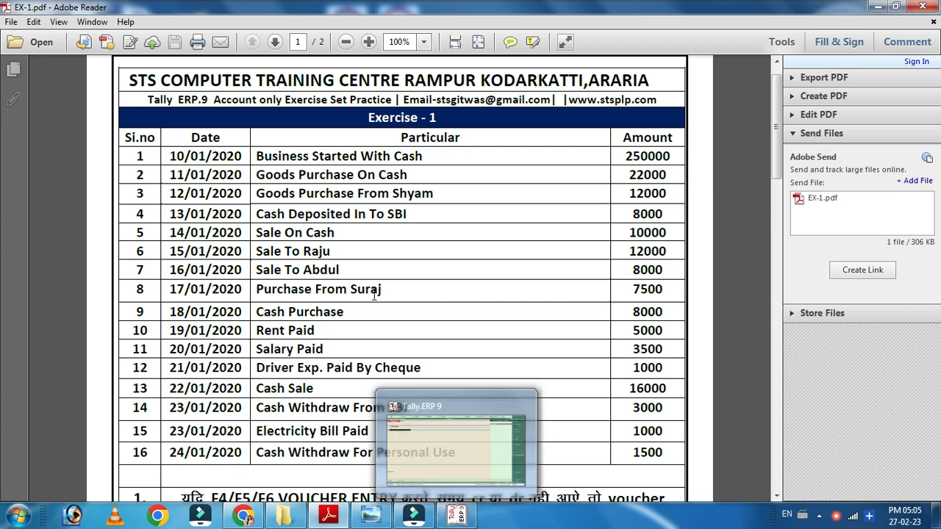
click(467, 518)
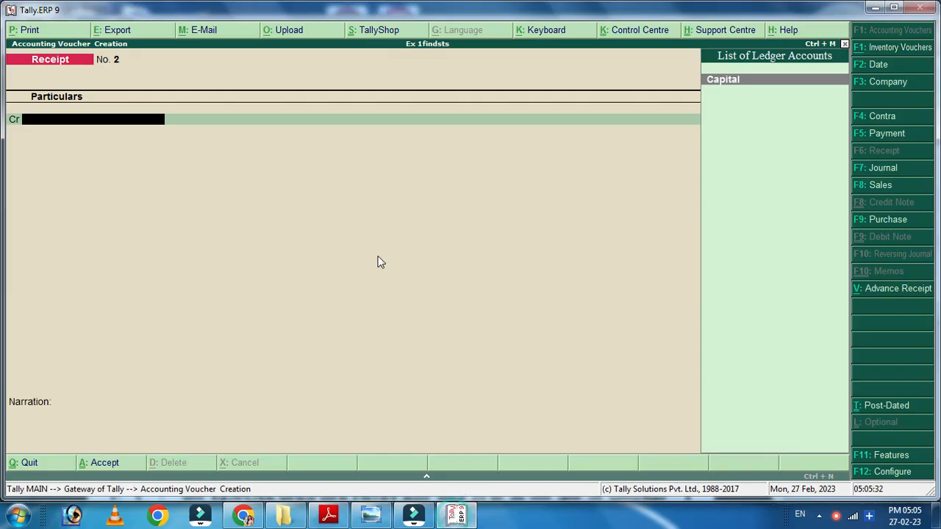
key(F5)
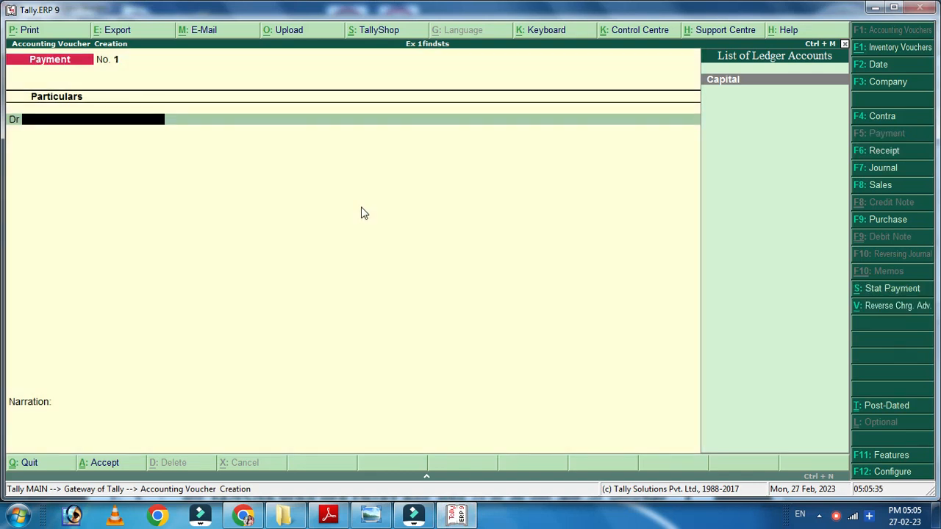
key(alt+c)
text(Purchase)
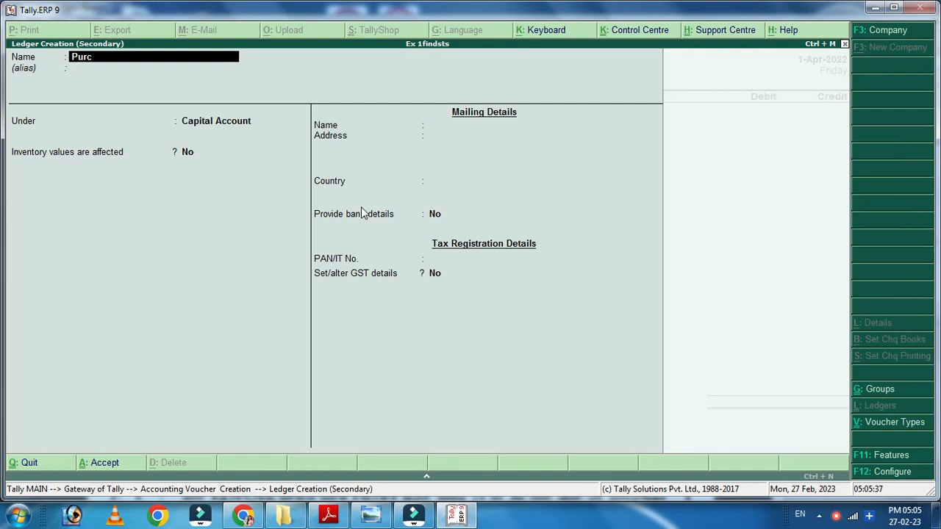
key(Return)
key(Return)
text(Pur)
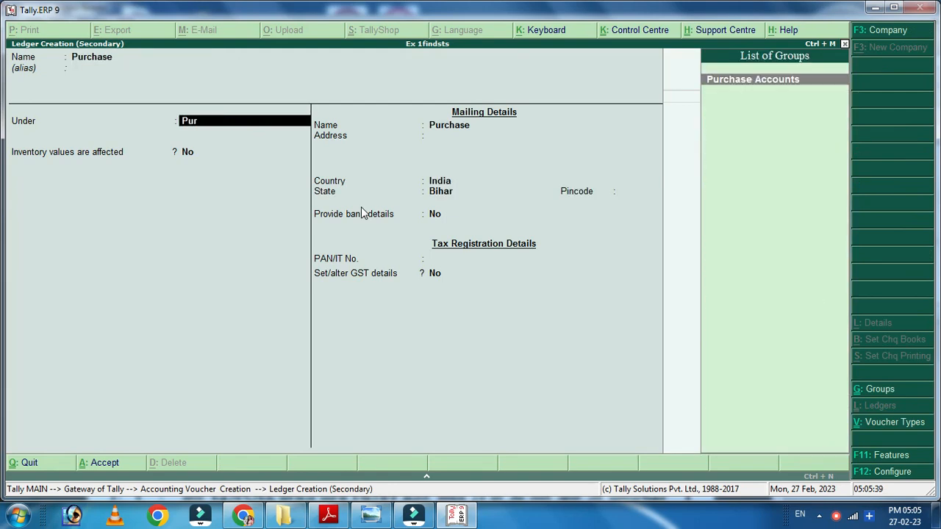
key(Return)
key(n)
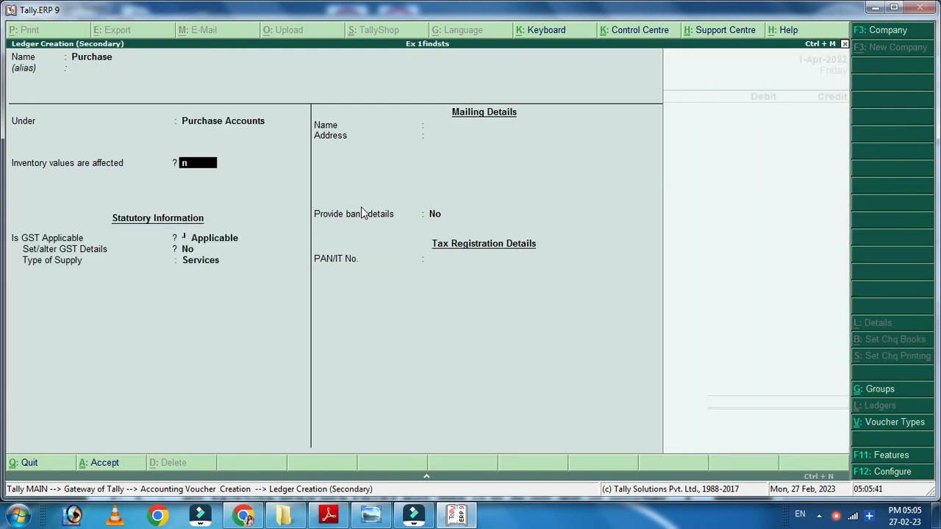
key(ctrl+a)
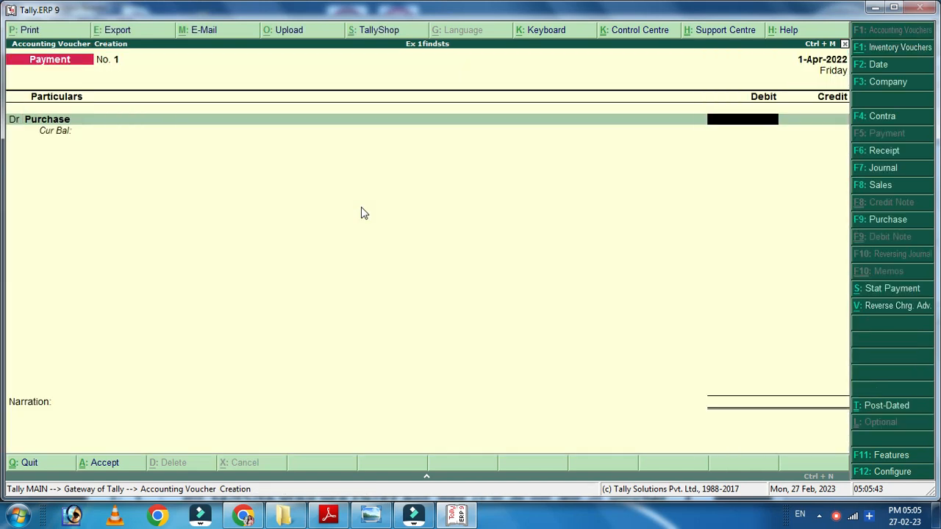
Debit Purchase with 22000, credit Cash for the same amount, and save the payment voucher without a narration
text(22000)
key(Return)
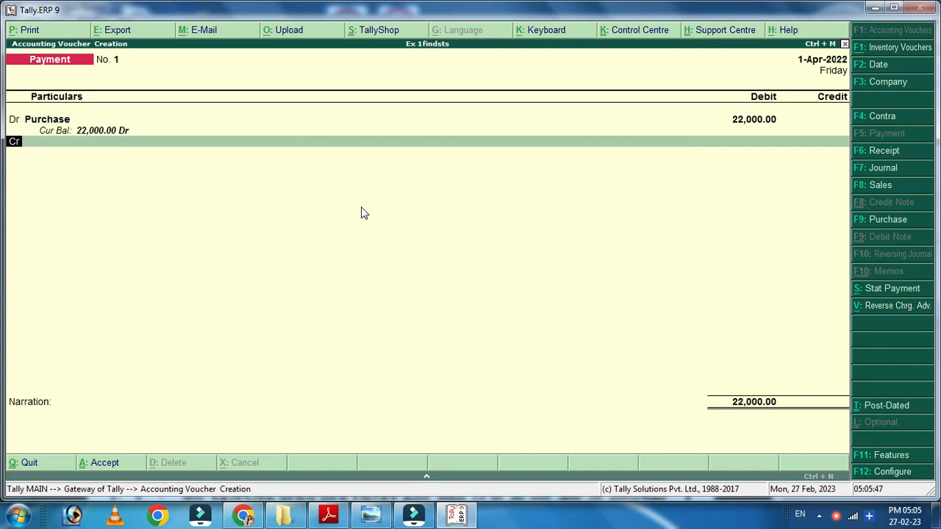
key(Down)
key(Return)
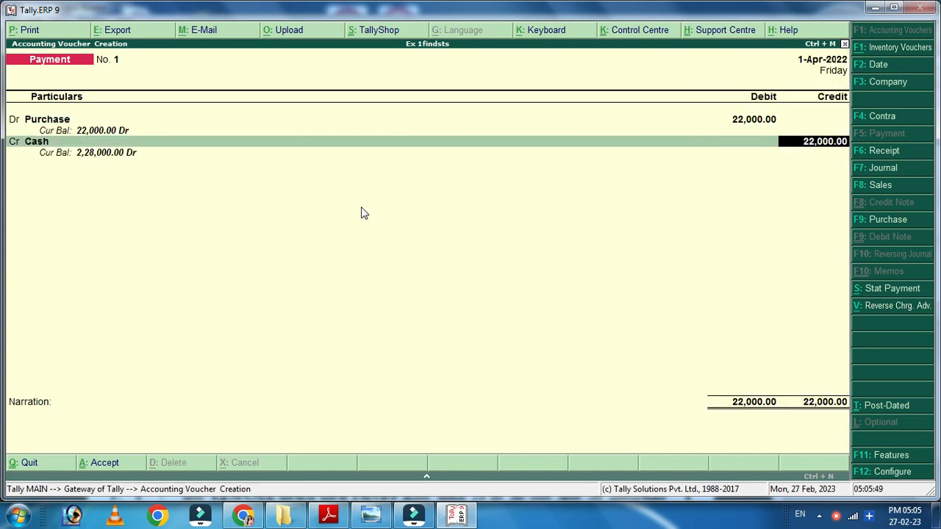
key(Return)
key(Return)
key(Return)
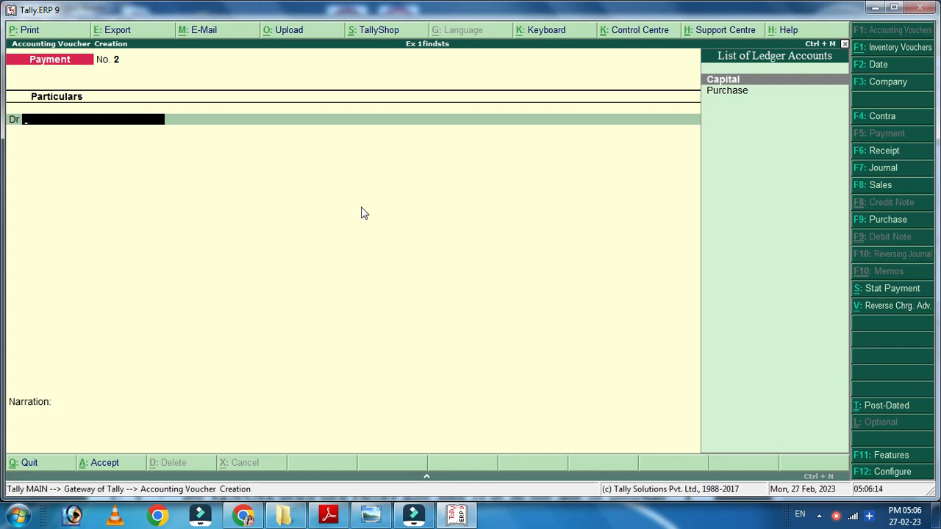
Start a purchase voucher in plain voucher format, leaving the supplier invoice number and date blank
key(F9)
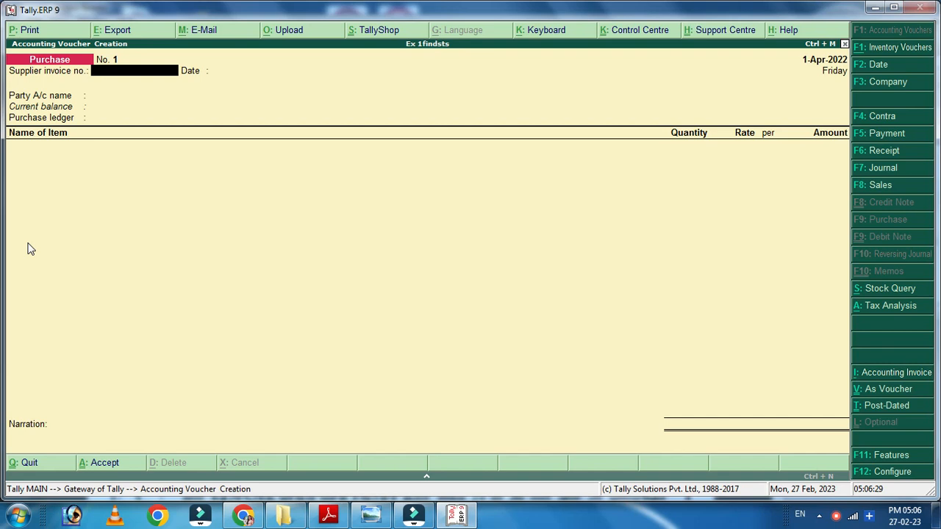
key(ctrl+v)
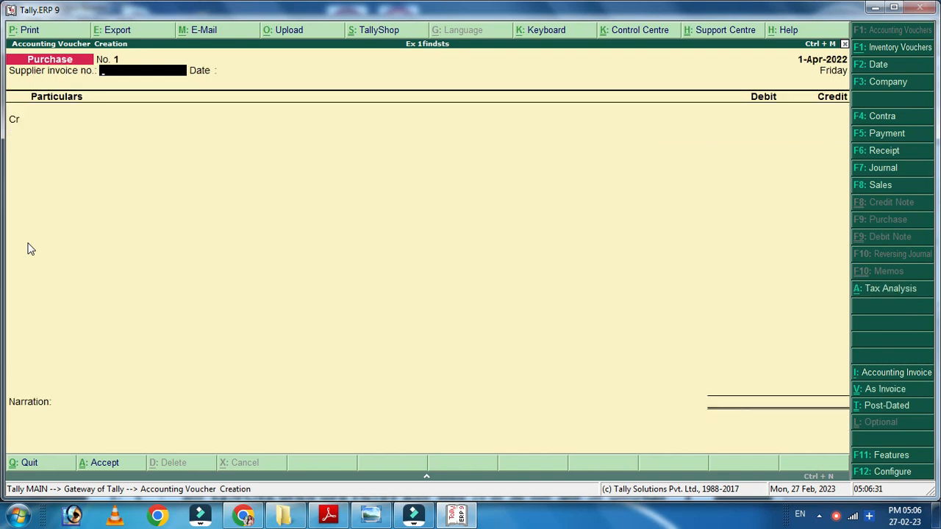
key(Return)
key(Return)
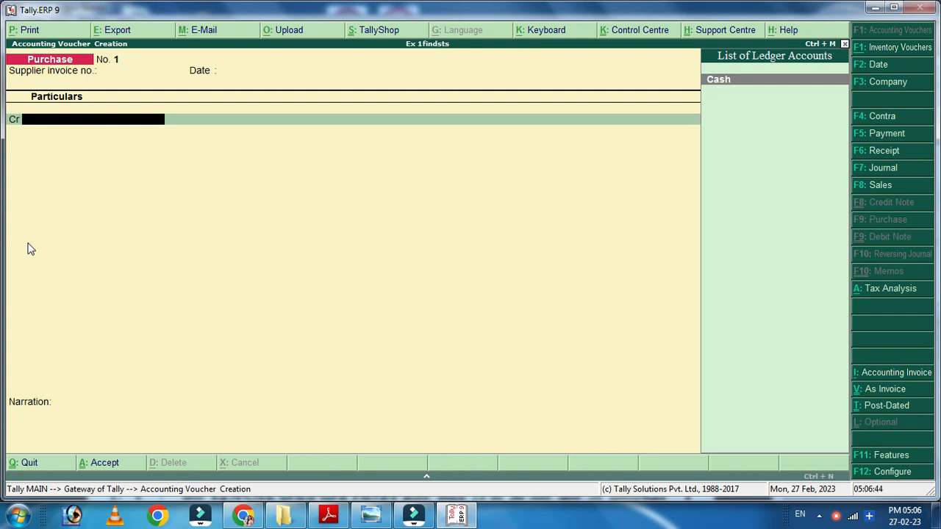
Create a ledger with the supplier's name from transaction 3 under Sundry Creditors, with bill-by-bill balances set to No
text(Sh)
key(BackSpace)
key(BackSpace)
key(alt+c)
text(Shyam)
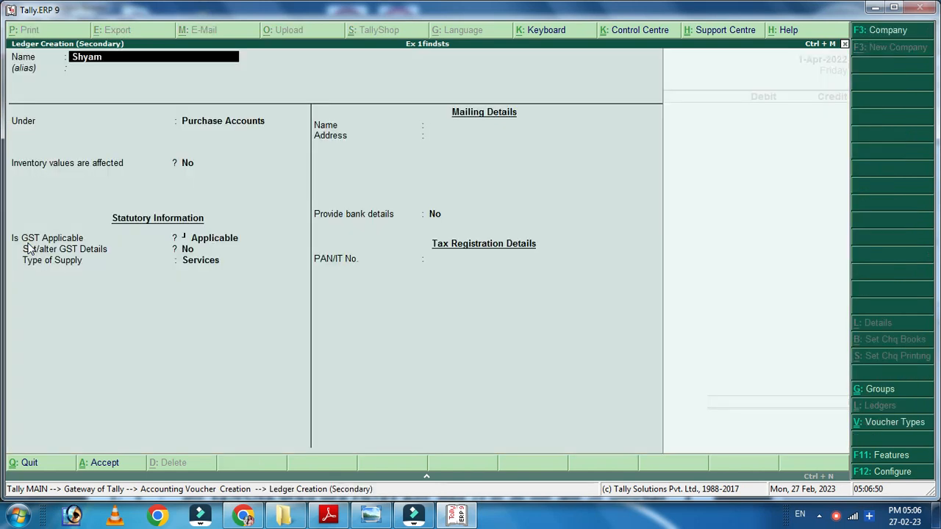
key(Return)
key(Return)
text(Sun)
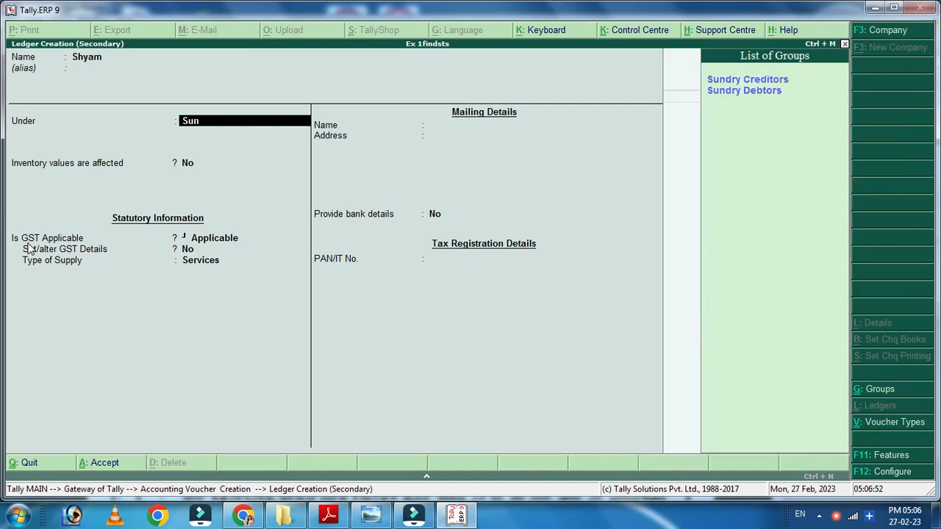
key(Return)
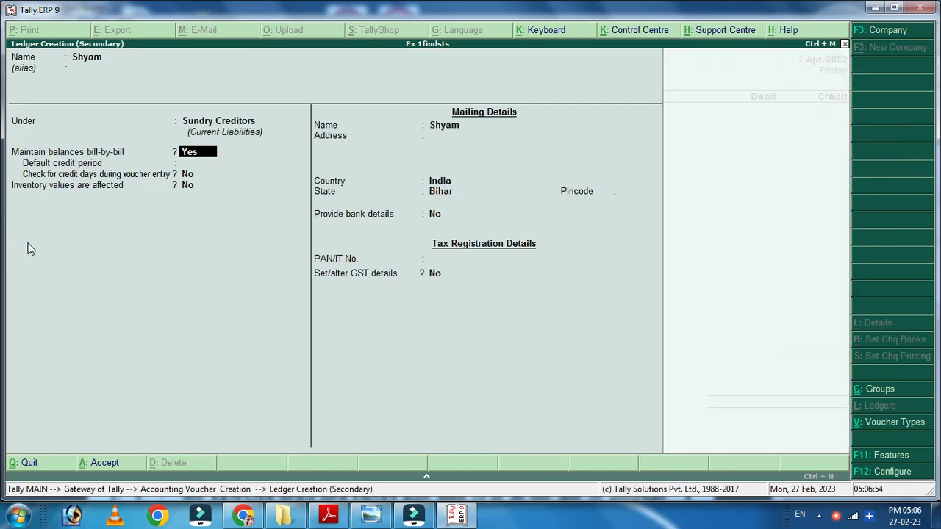
key(n)
key(Return)
key(Return)
key(Return)
key(Return)
key(Return)
key(Return)
key(Return)
key(Return)
key(Return)
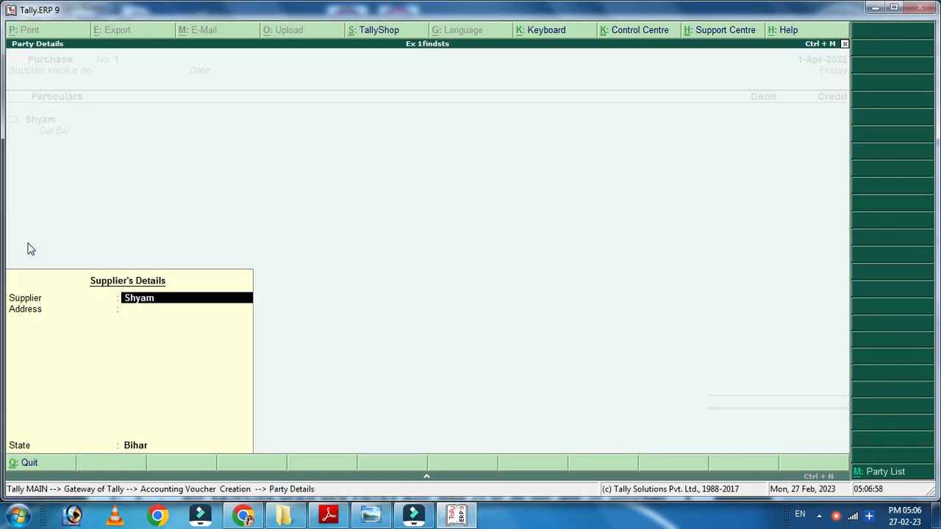
Credit the supplier with 12000, debit Purchase for the same amount, and save the purchase voucher without a narration
key(Return)
key(Return)
key(Return)
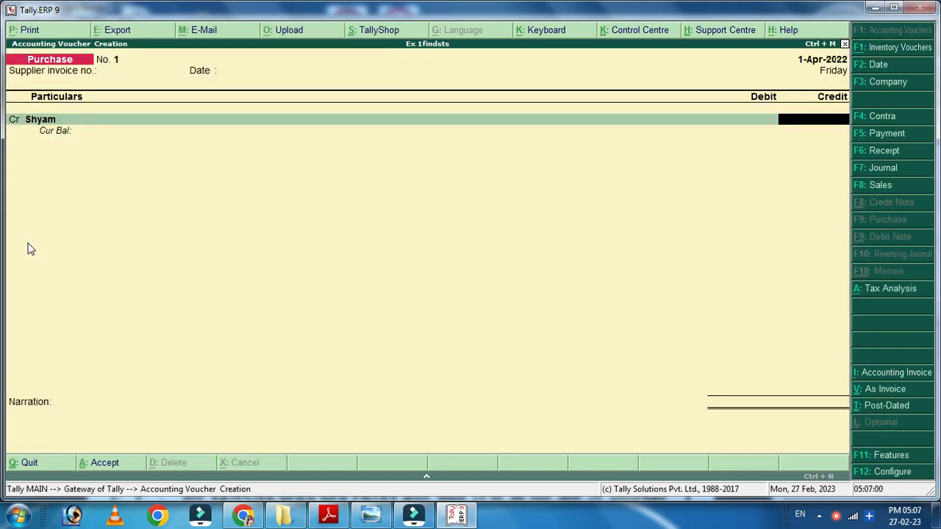
text(12000)
key(Return)
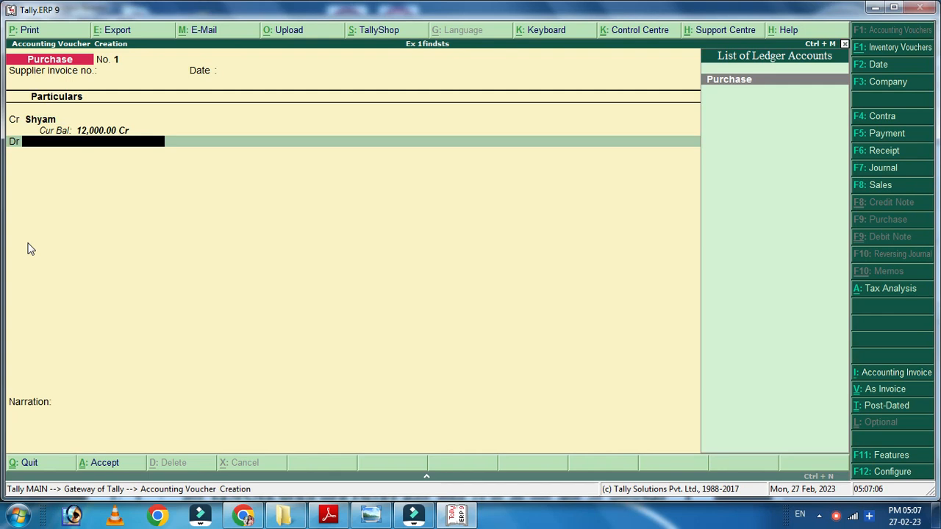
key(Return)
key(Return)
key(Return)
key(Return)
key(Return)
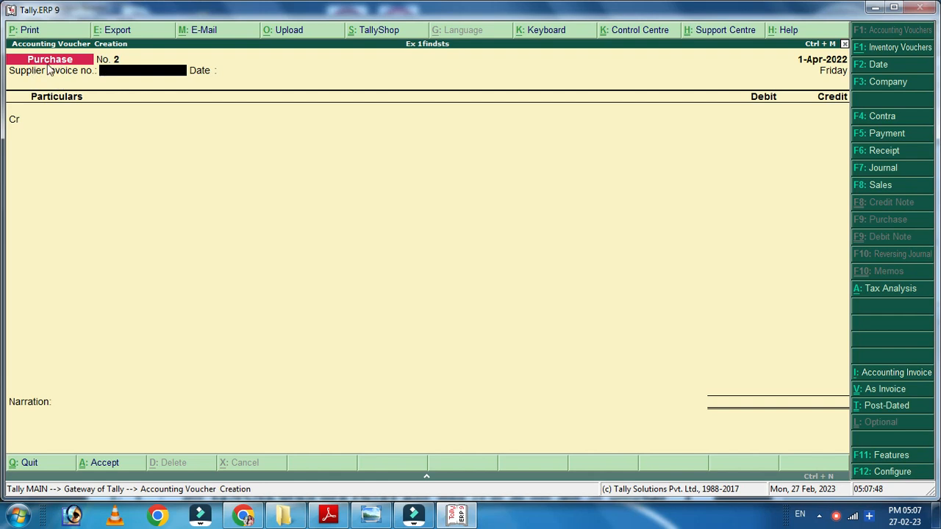
Start a contra voucher and credit Cash with 8000
key(F4)
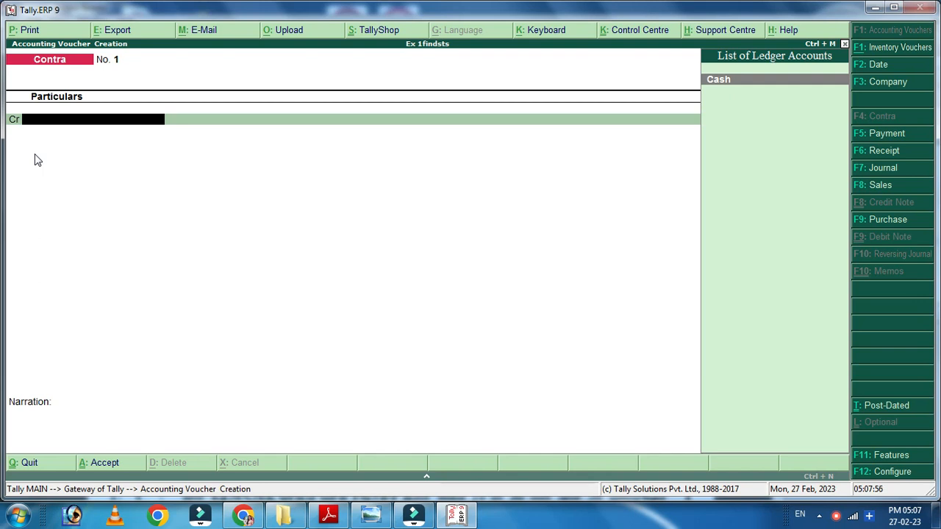
key(Return)
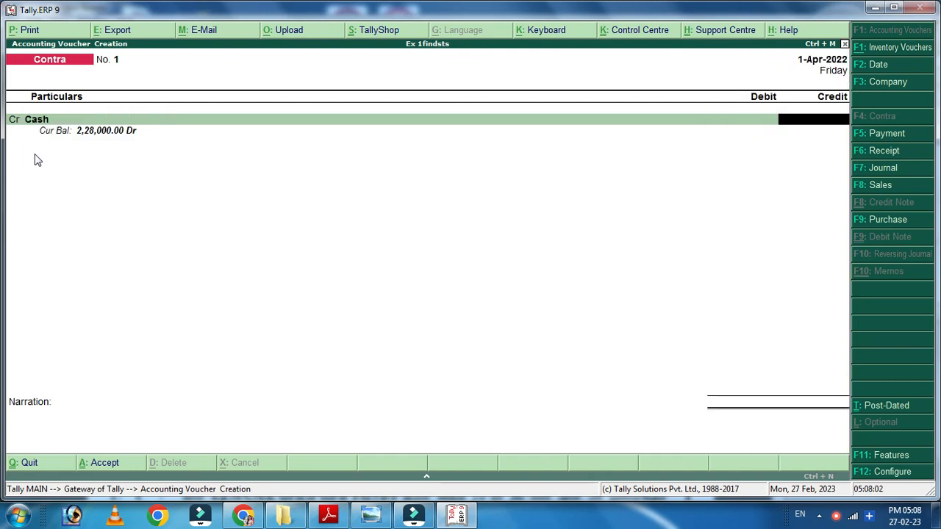
text(8000)
key(Return)
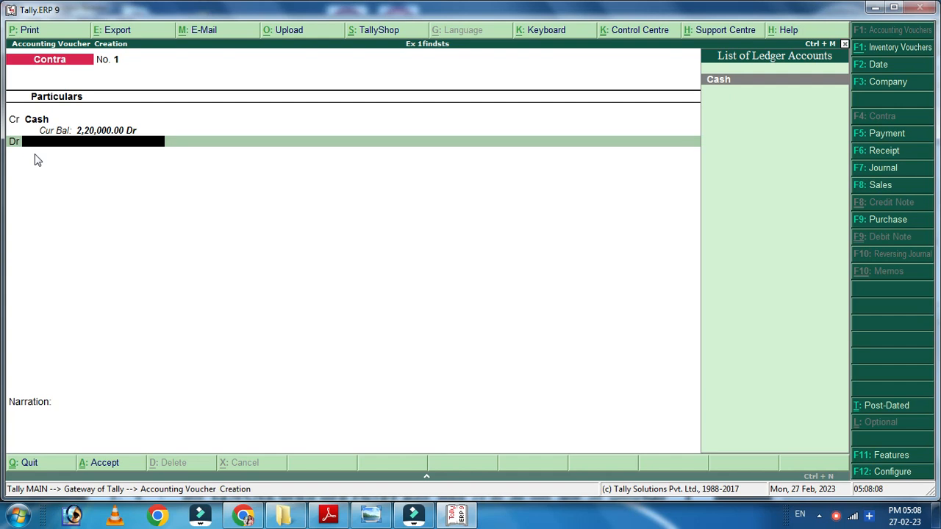
From the contra voucher's debit line, create an Sbi Bank ledger under Bank Accounts, leaving its account number, IFS code and branch blank
key(alt+c)
text(Sbi)
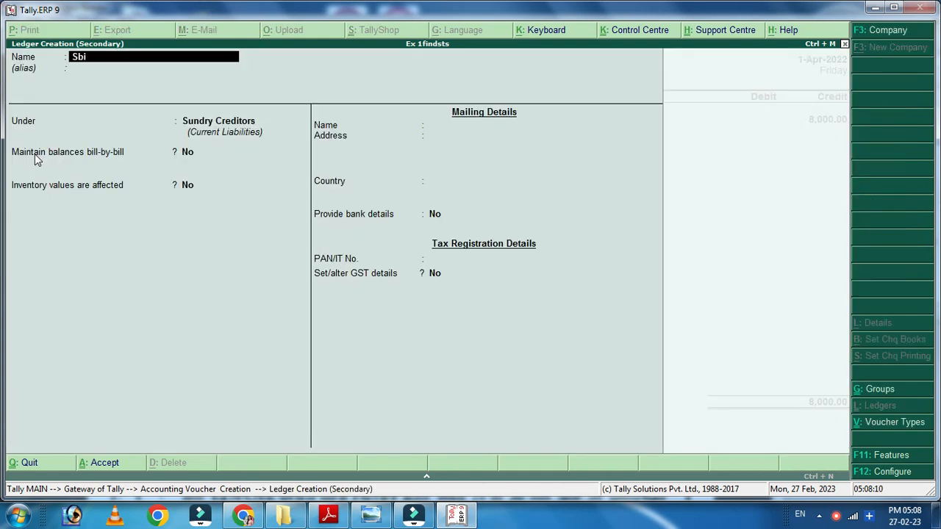
text( Bank)
key(Return)
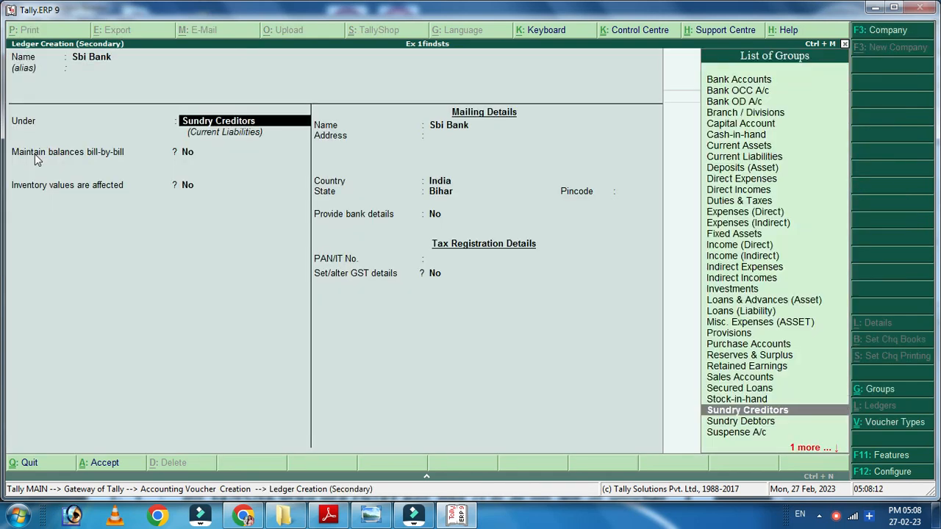
text(Ban)
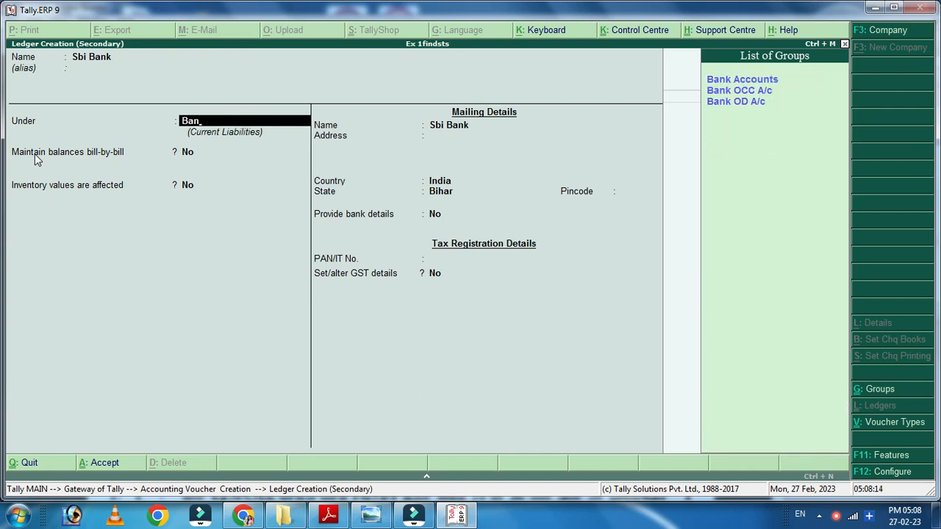
key(Return)
key(Return)
key(Return)
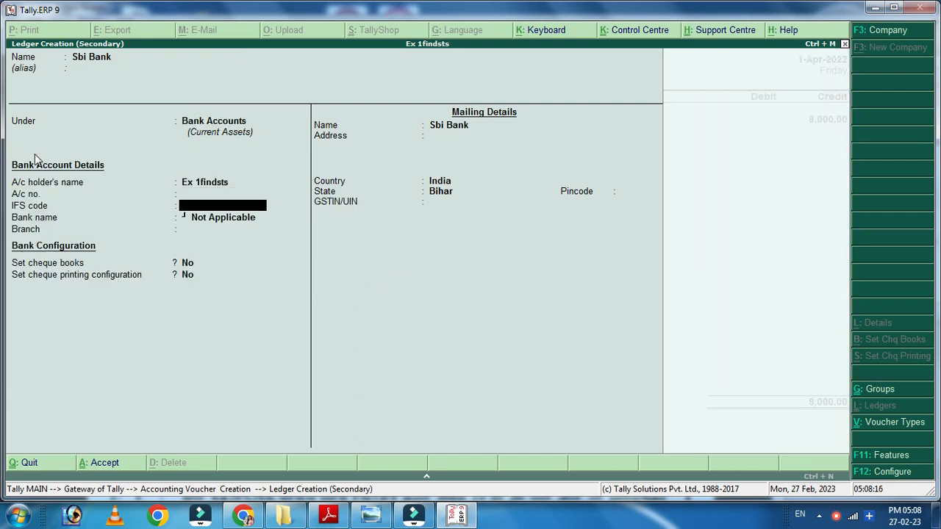
key(Return)
key(Return)
key(Return)
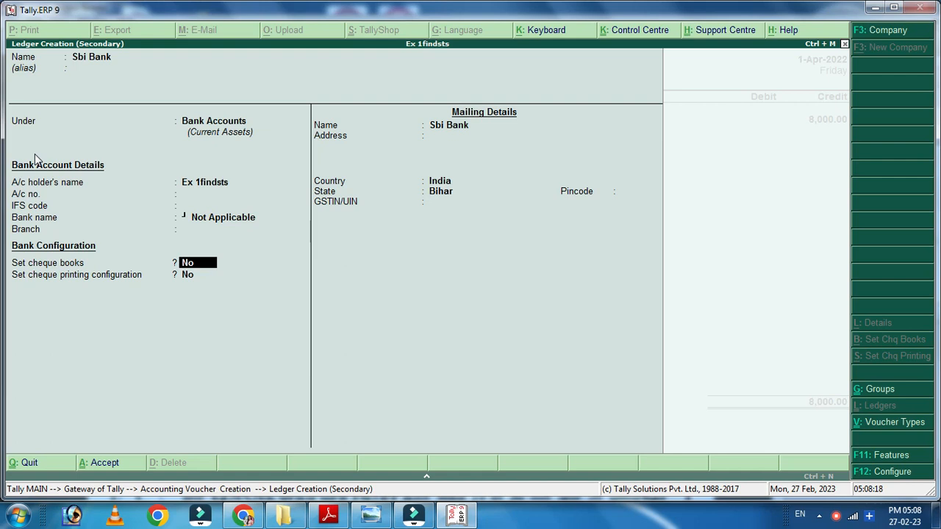
key(BackSpace)
key(BackSpace)
key(BackSpace)
key(BackSpace)
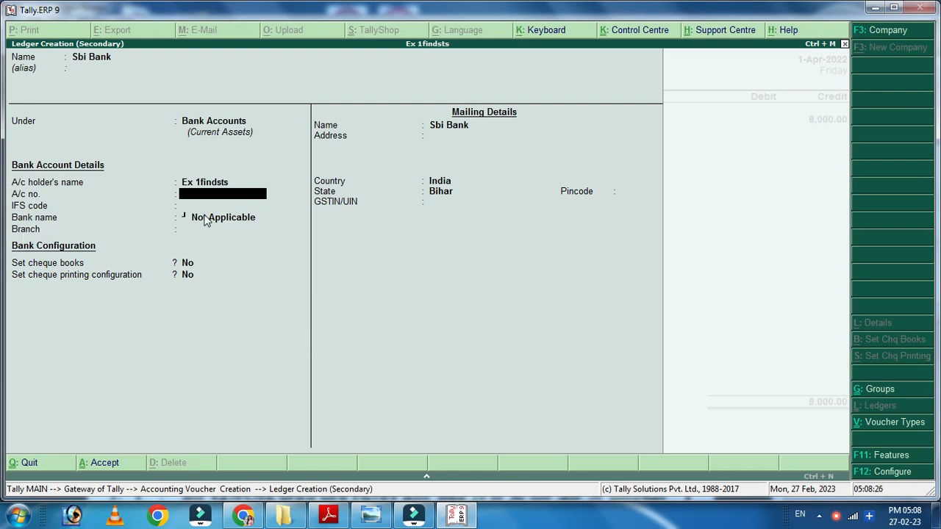
key(Return)
key(Return)
key(Return)
key(Return)
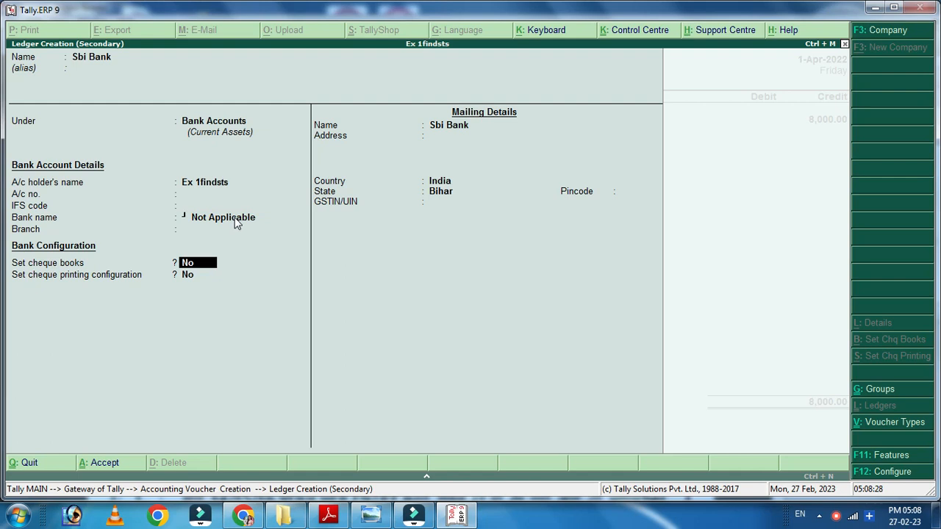
Keep cheque books and cheque printing configuration at No, leave the mailing details at their defaults, and save the Sbi Bank ledger
key(Return)
key(Return)
key(Return)
key(Return)
key(Return)
key(Return)
key(Return)
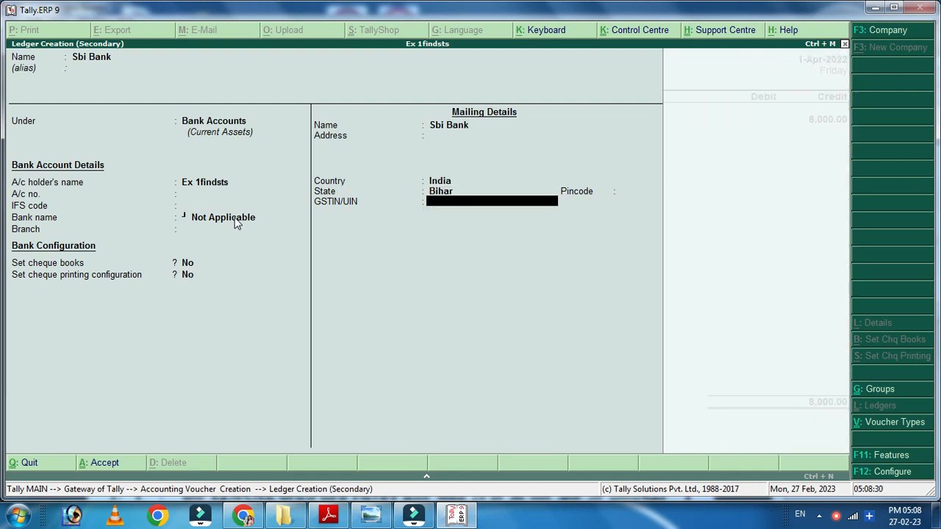
key(Return)
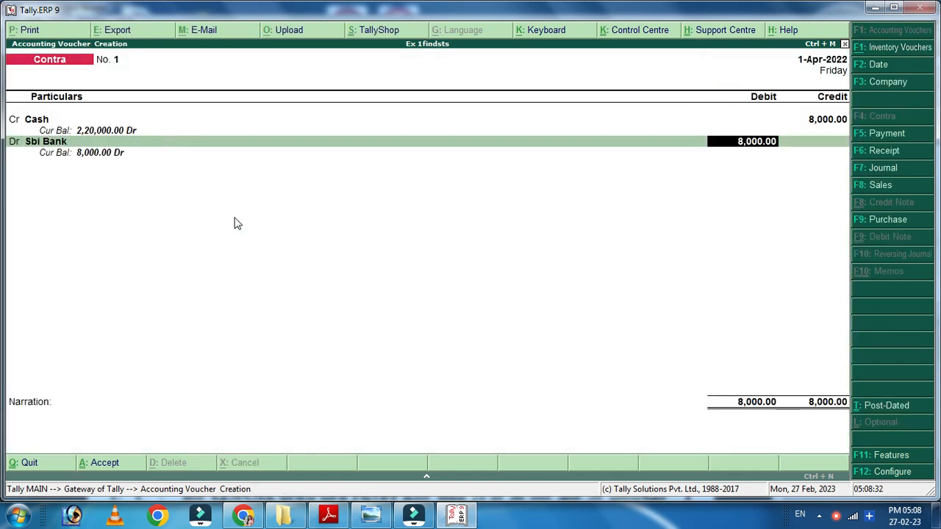
Debit Sbi Bank with 8000 as a cash transaction, leaving all cash denominations blank
key(Return)
key(Return)
key(Return)
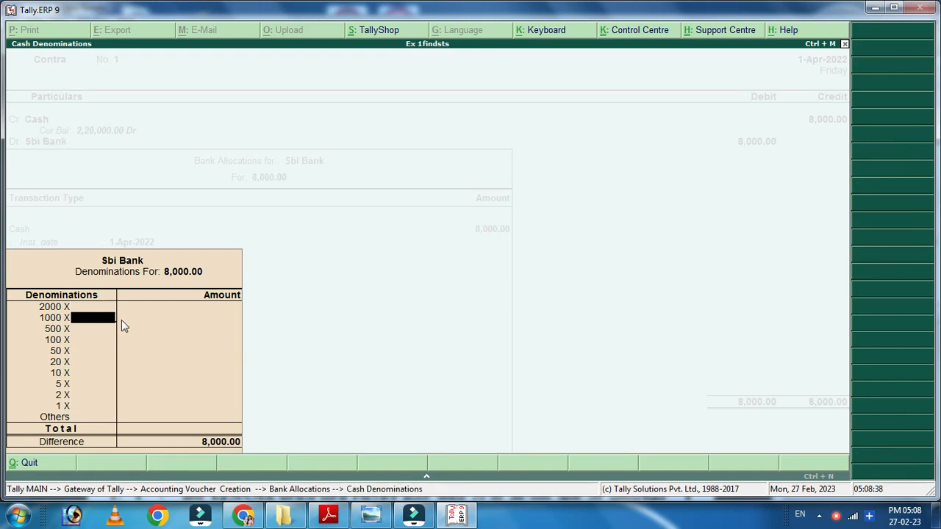
key(Up)
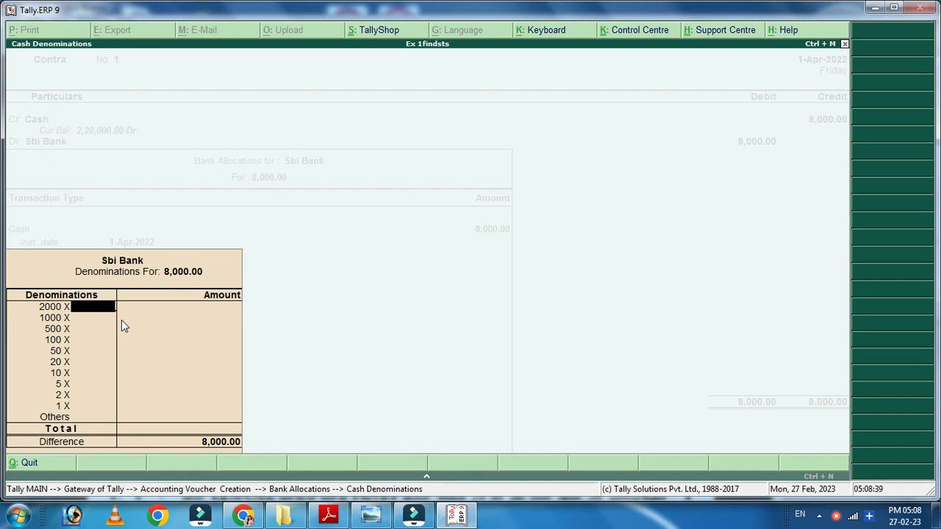
key(Down)
key(Down)
key(Down)
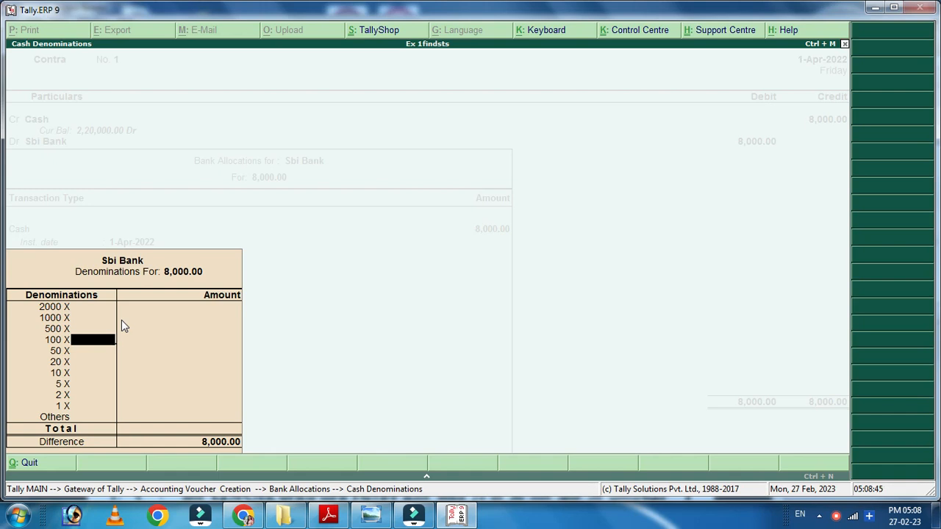
key(Down)
key(Down)
key(Down)
key(Down)
key(Down)
key(Down)
key(Down)
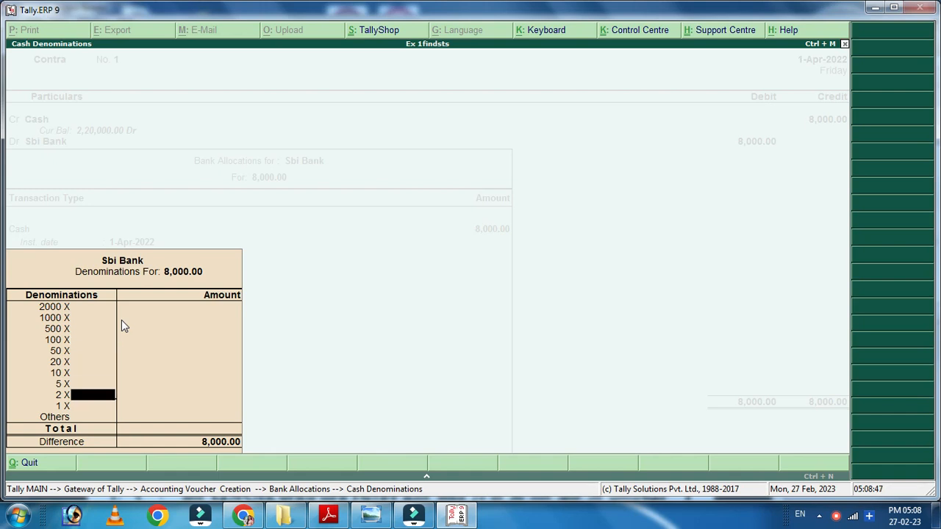
key(Return)
key(Return)
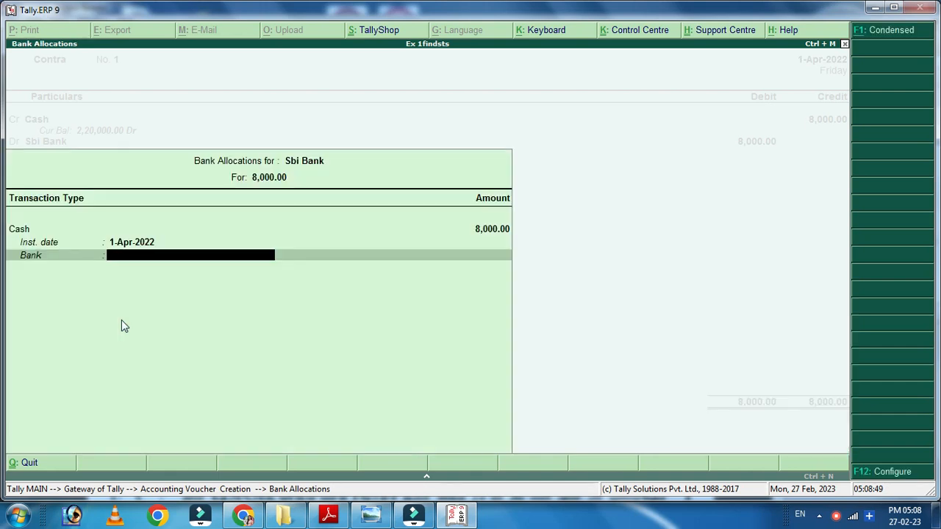
Leave the bank in the Sbi Bank allocation blank and save the contra voucher without a narration
key(Return)
key(Return)
key(Return)
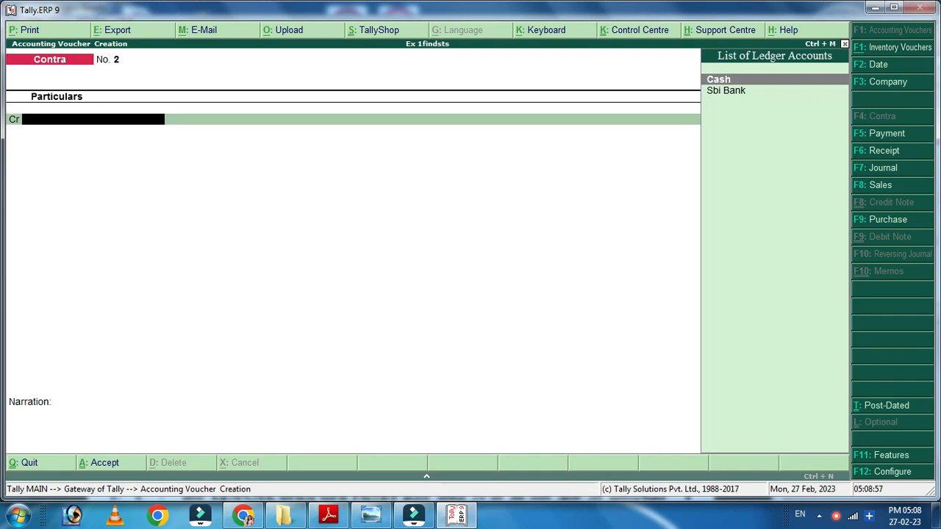
Check EX-1.pdf for the next transaction and start a sales voucher in Tally in plain voucher format, without a reference number
click(328, 514)
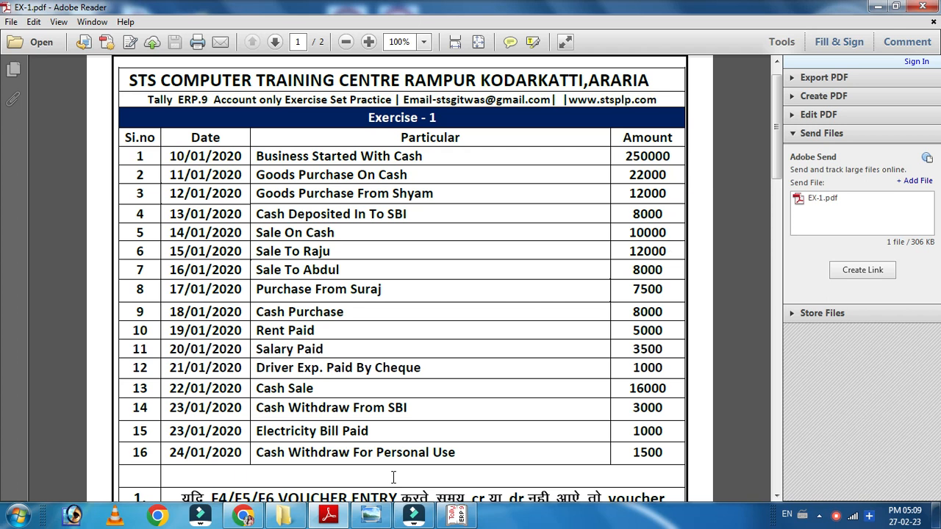
click(335, 518)
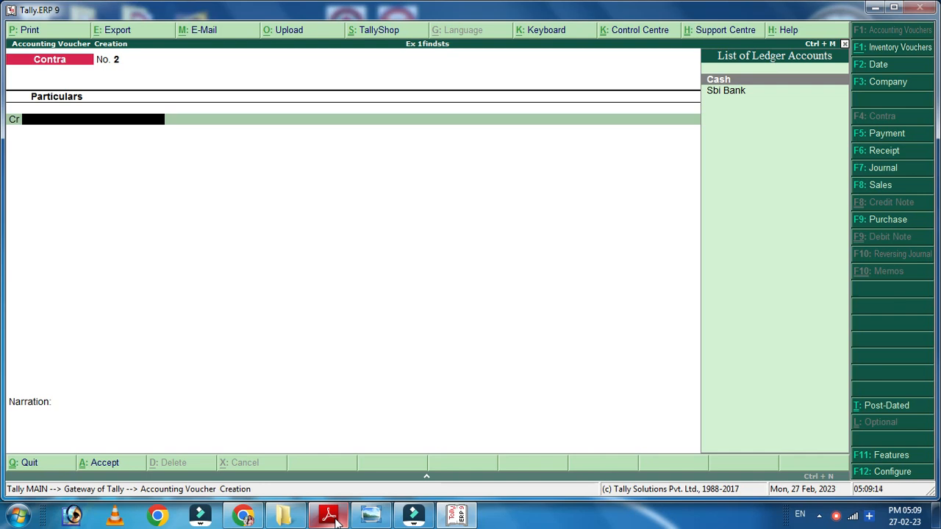
key(F8)
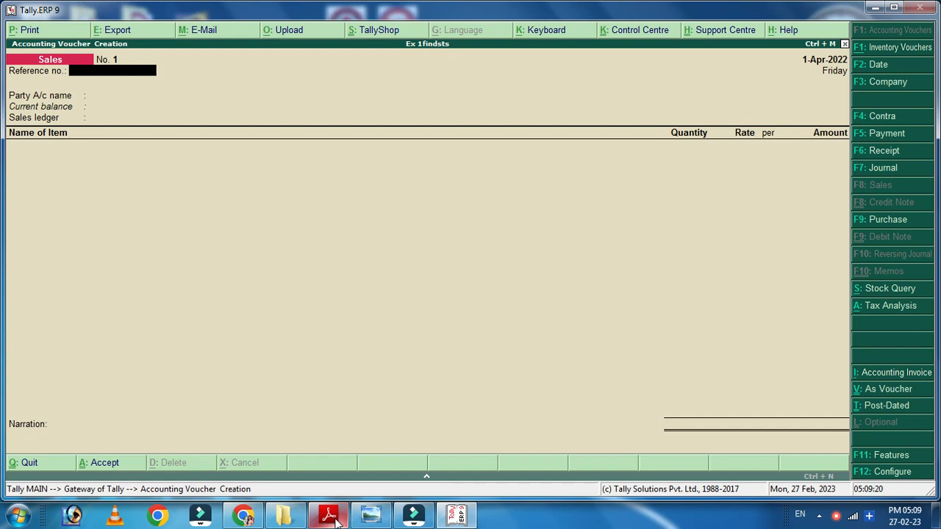
key(ctrl+v)
key(Return)
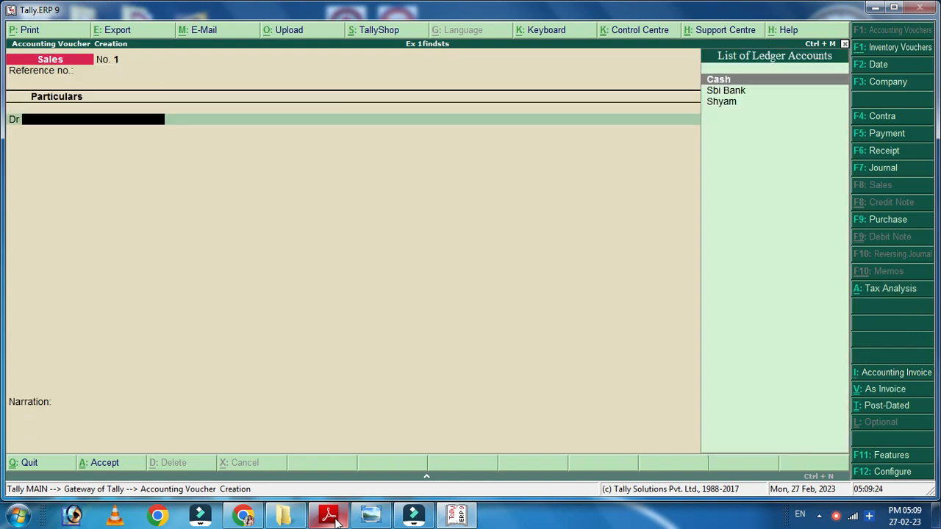
Debit Cash with 10,000 in the sales voucher, accepting the buyer's details with the state set to Not Applicable
key(Return)
key(Return)
key(Return)
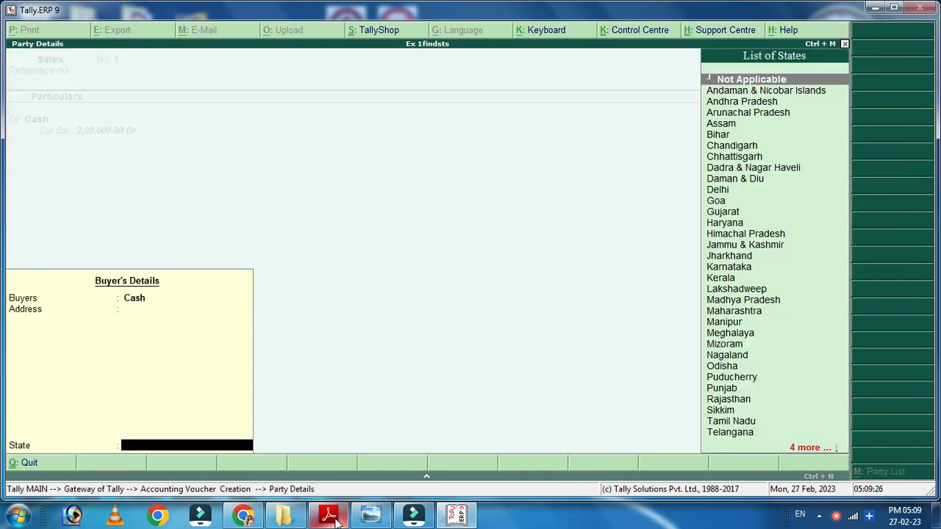
key(Return)
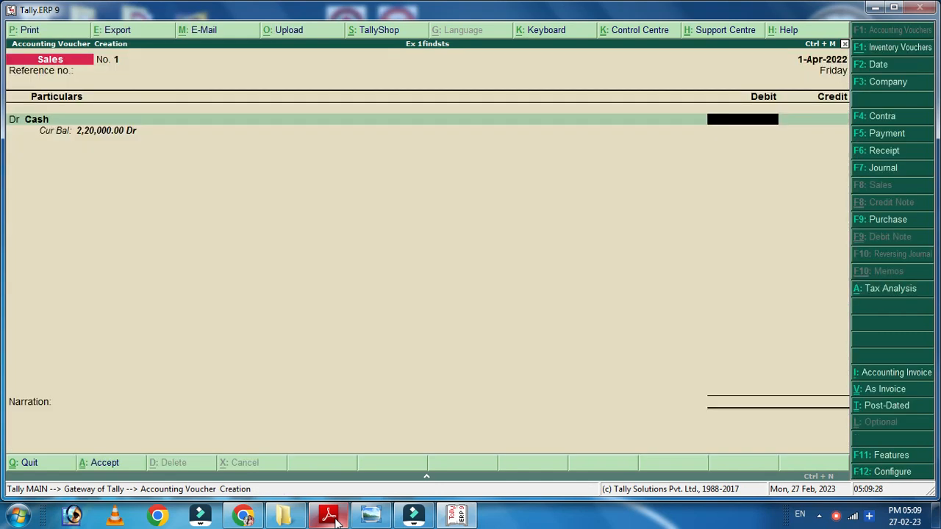
text(10,000)
key(Return)
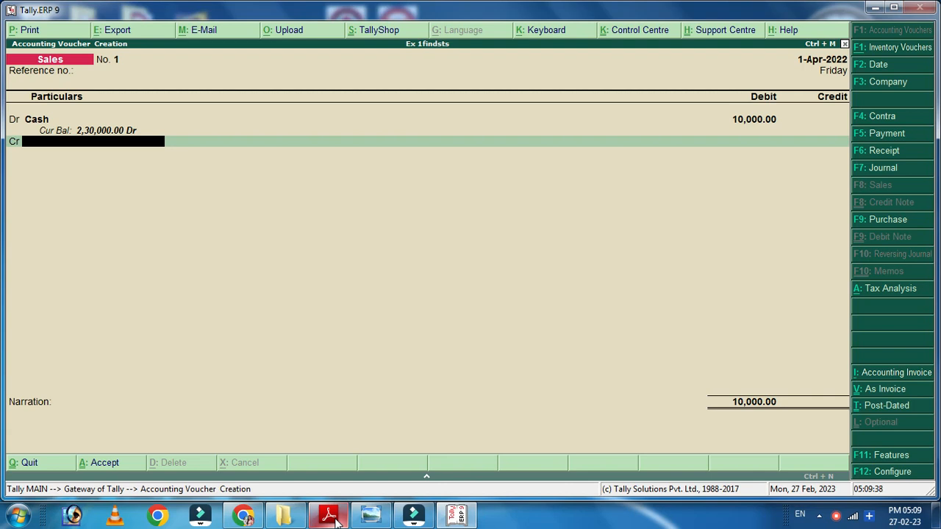
Create a Sale ledger under Sales Accounts for the voucher's credit line, with inventory values not affected
key(alt+c)
text(Sale)
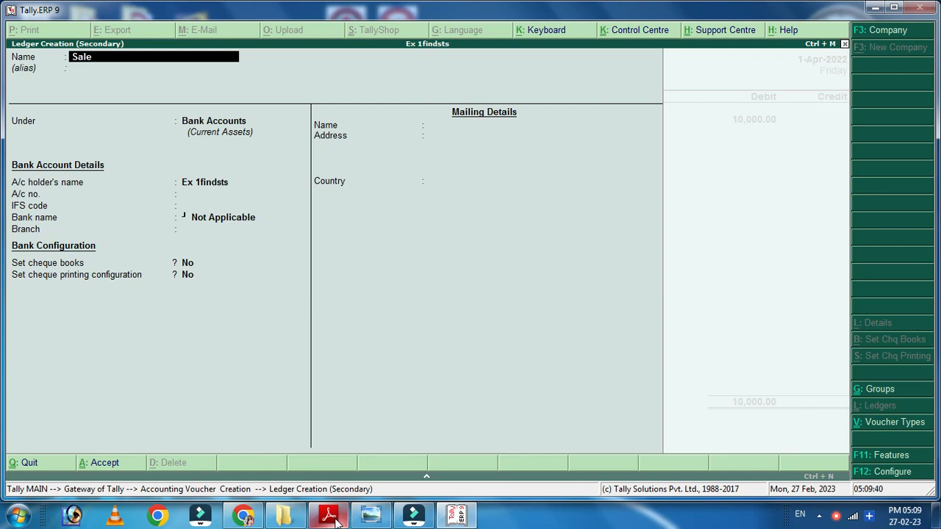
key(Return)
text(Sal)
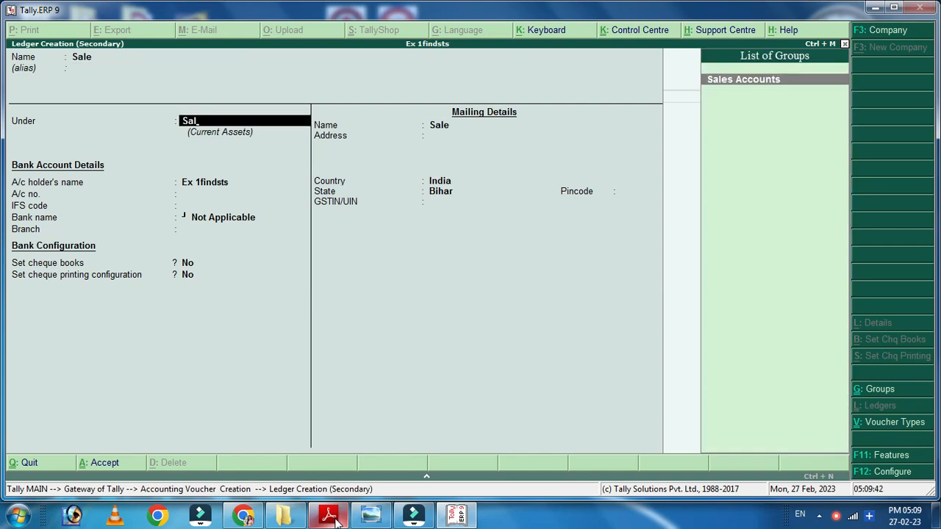
key(Return)
text(n)
key(Return)
key(Return)
key(Return)
key(Return)
key(y)
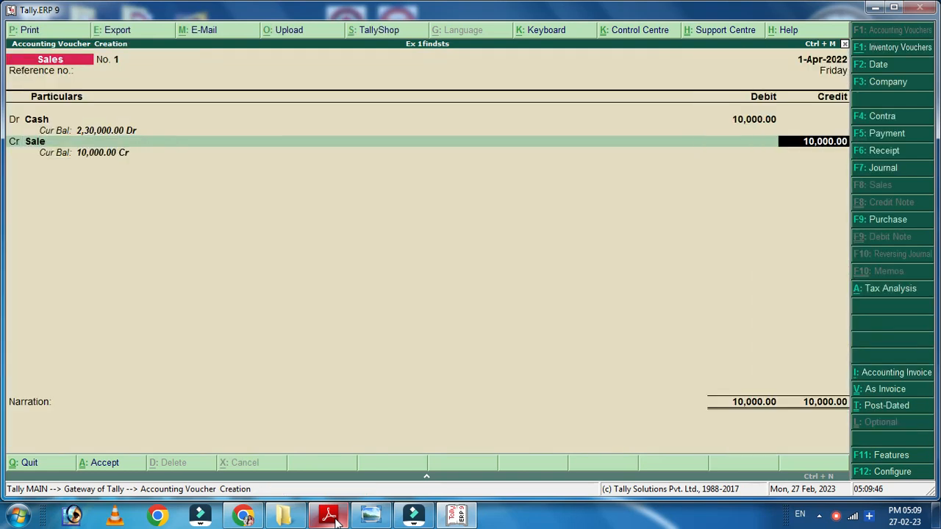
Credit Sale with 10,000 and save the cash sales voucher without a narration
key(Return)
key(Return)
key(y)
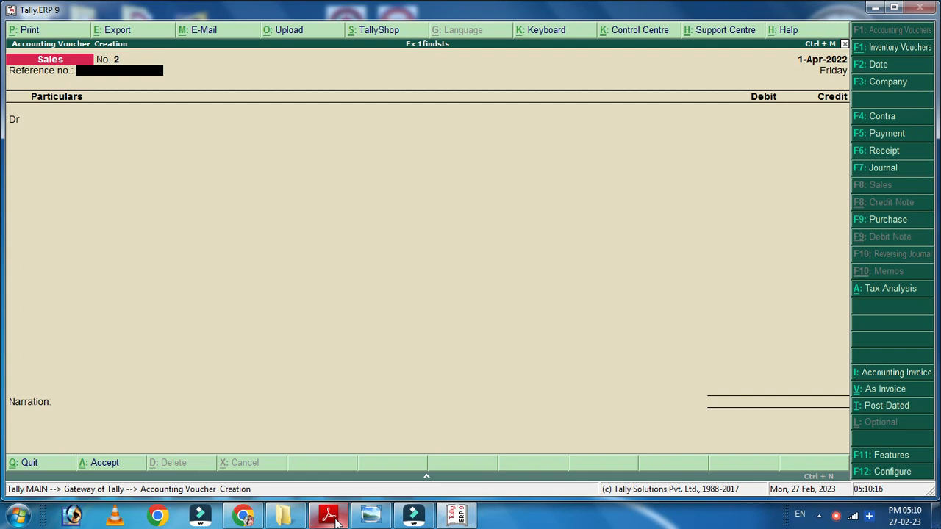
In the next sales voucher, create the customer's ledger under Sundry Debtors with bill-by-bill balances set to No, leaving the reference number blank
key(Return)
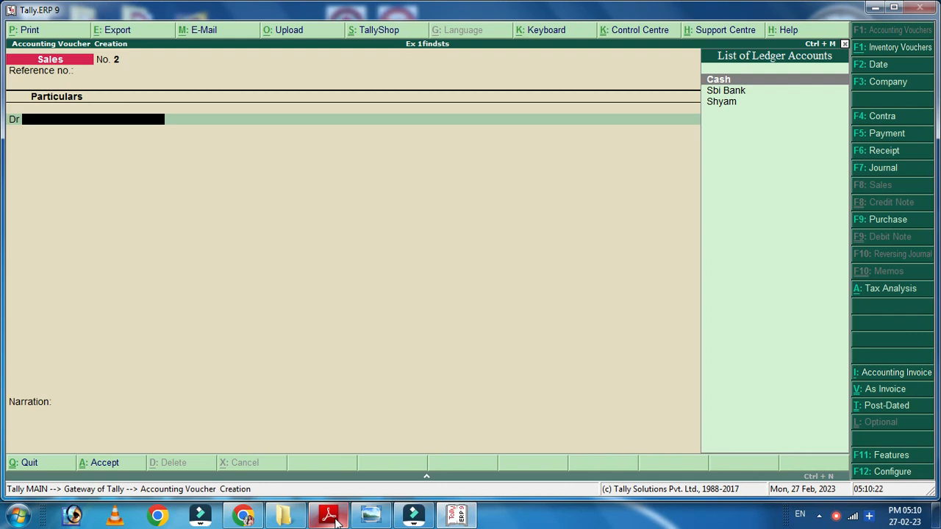
key(alt+c)
text(Raju)
key(Return)
key(Return)
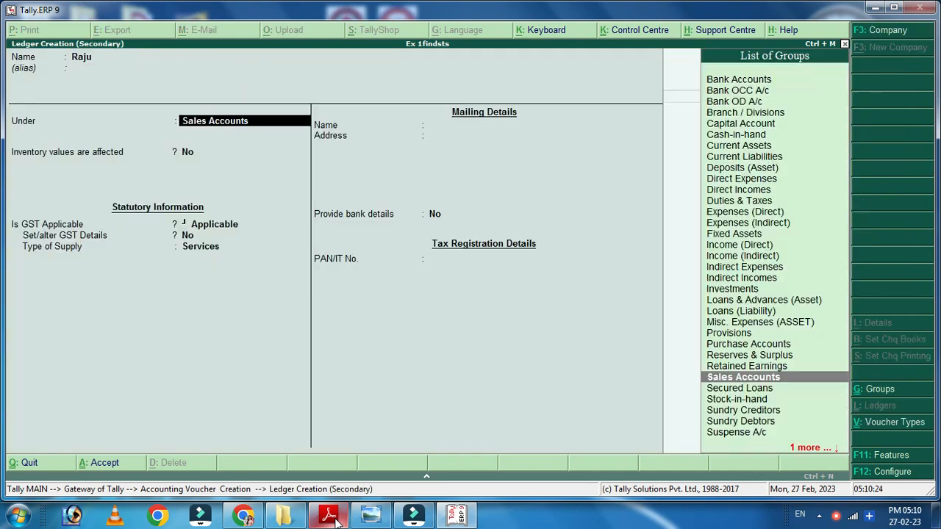
text(Sun)
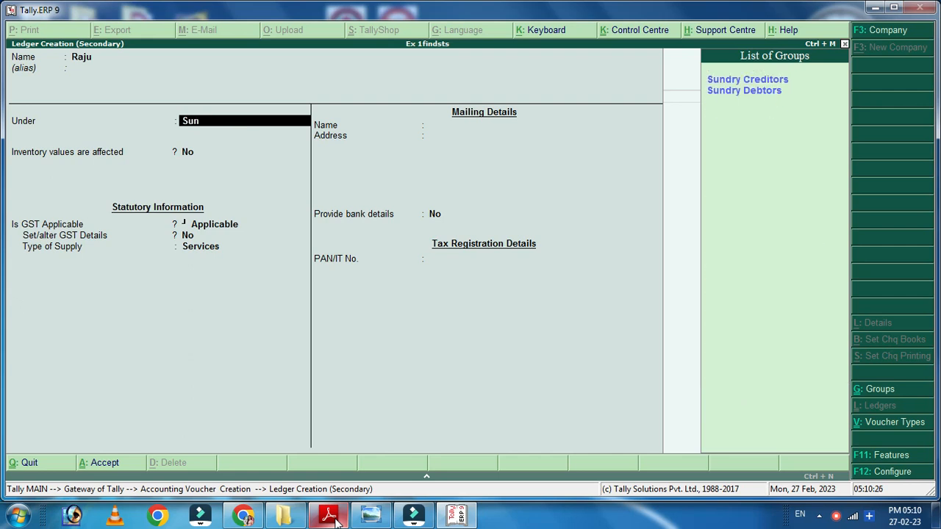
key(Down)
key(Return)
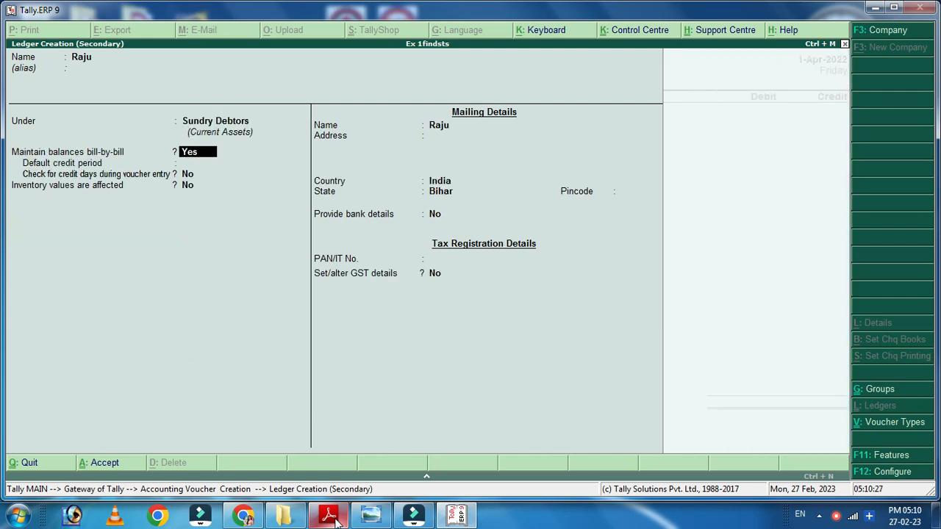
text(n)
key(Return)
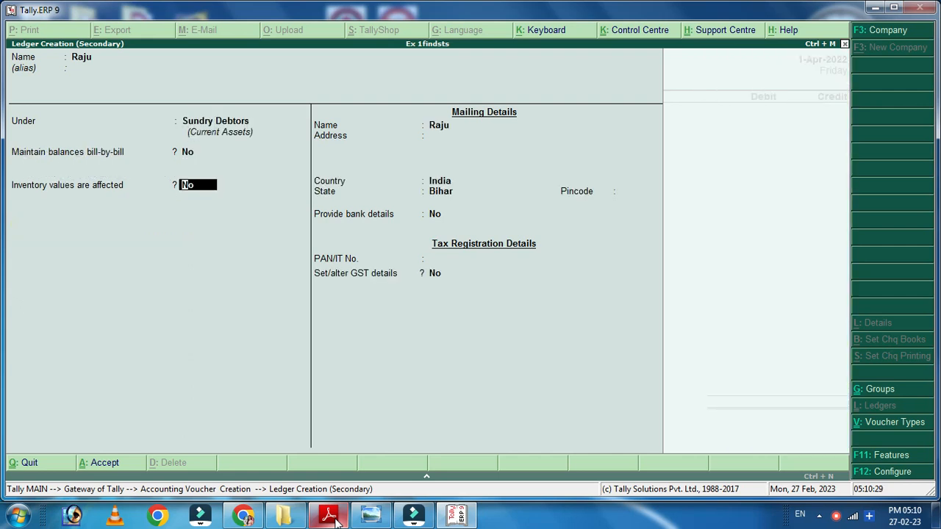
key(Return)
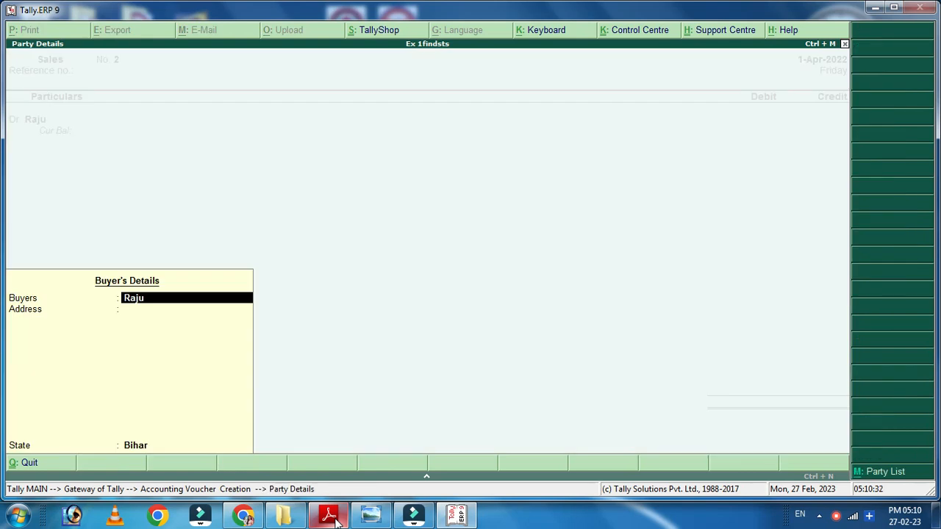
Accept the buyer's details unchanged and debit the customer with 12,000
key(ctrl+a)
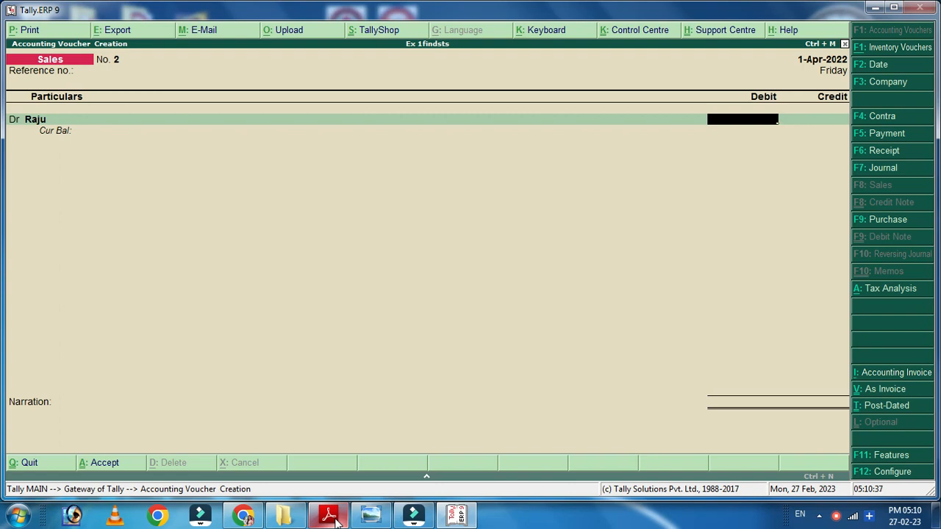
text(12,000)
key(Return)
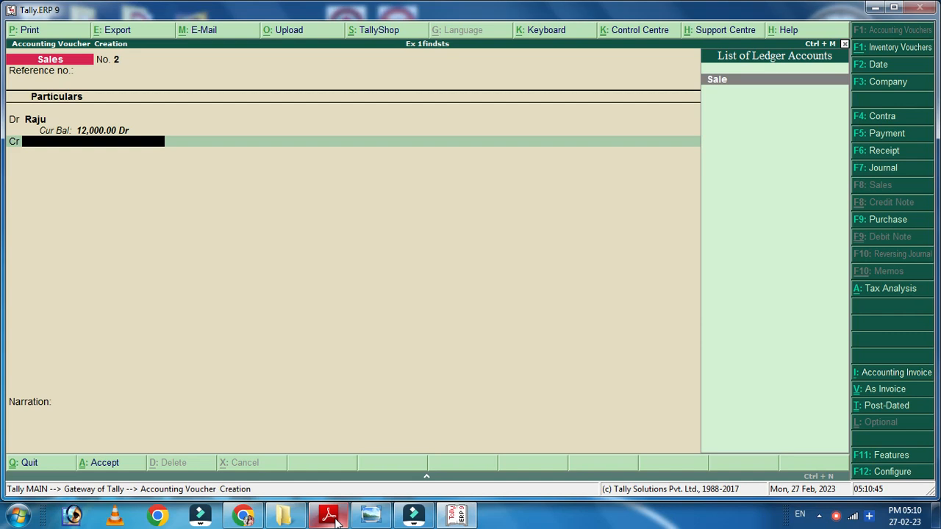
Credit Sale with 12,000 and save the customer's sales voucher without a narration
key(Return)
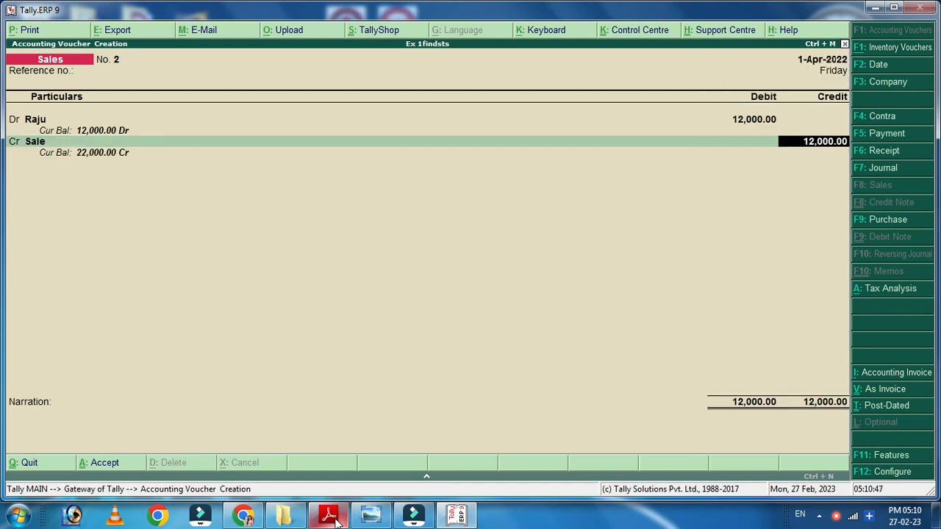
key(Return)
key(Return)
key(Return)
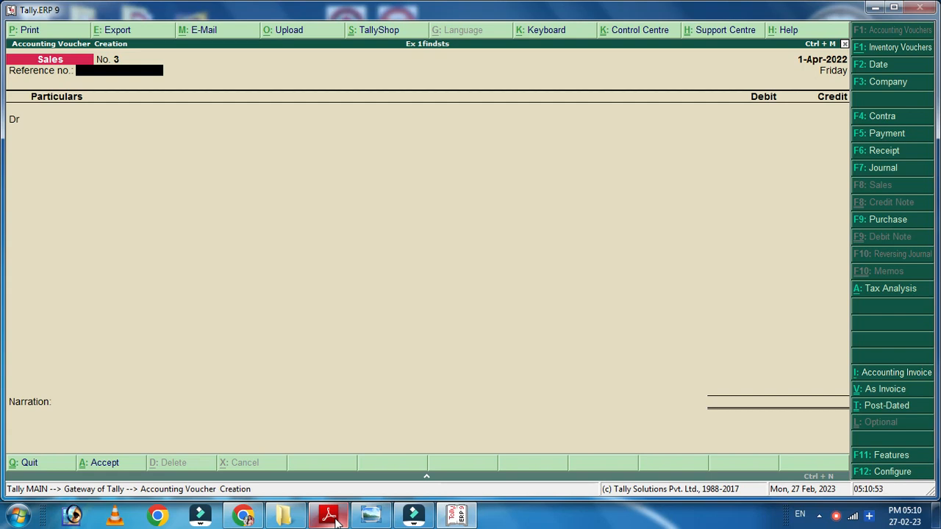
Check EX-1.pdf for the next transaction, then return to the new sales voucher in Tally, leaving its reference number blank
click(334, 520)
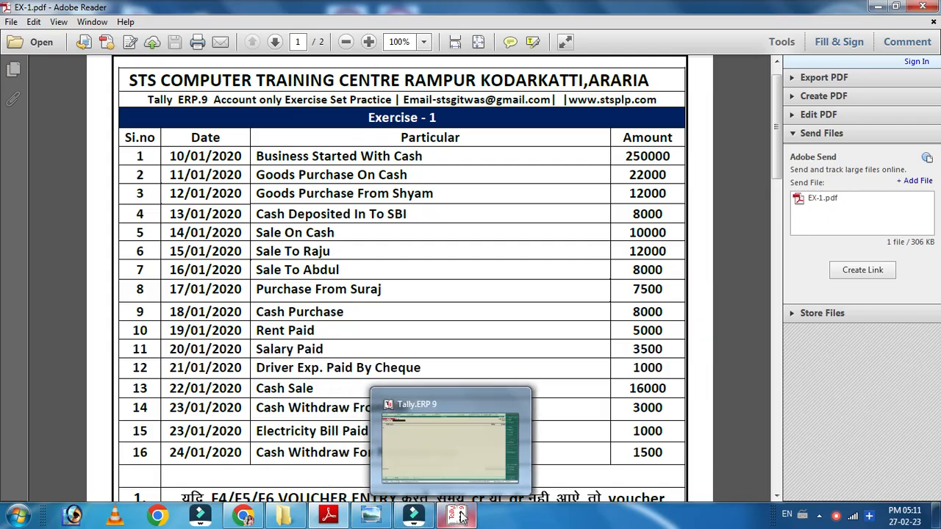
click(413, 519)
key(Return)
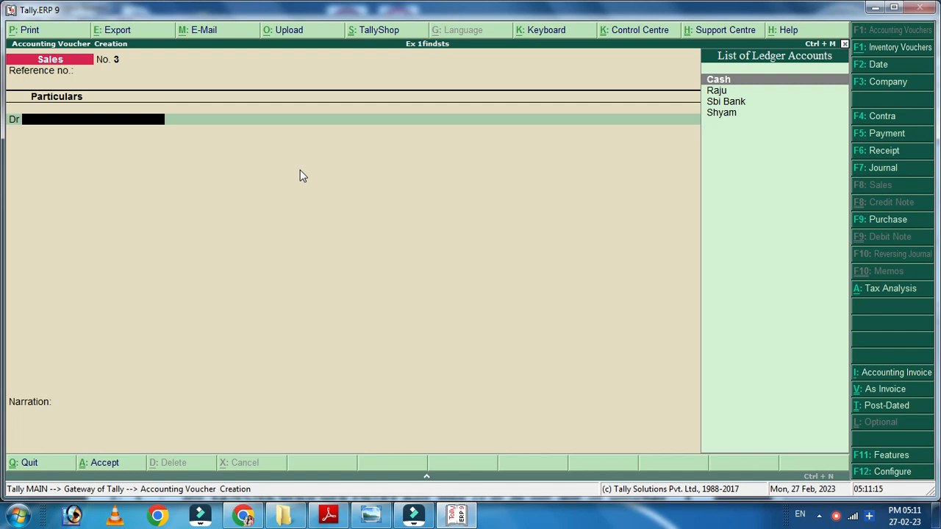
Create the ledger for the customer in transaction 7 under Sundry Debtors without bill-by-bill balances, and accept the buyer's details unchanged
key(alt+c)
text(Abdul)
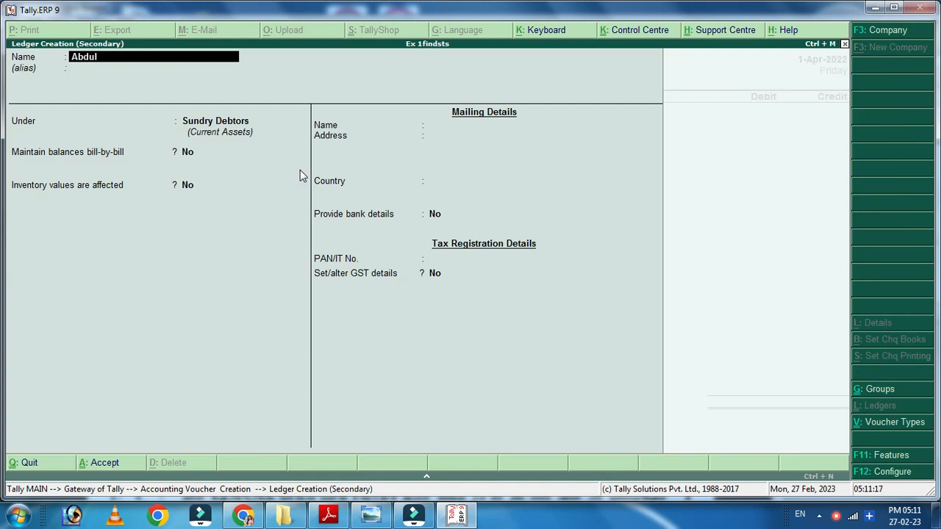
key(Return)
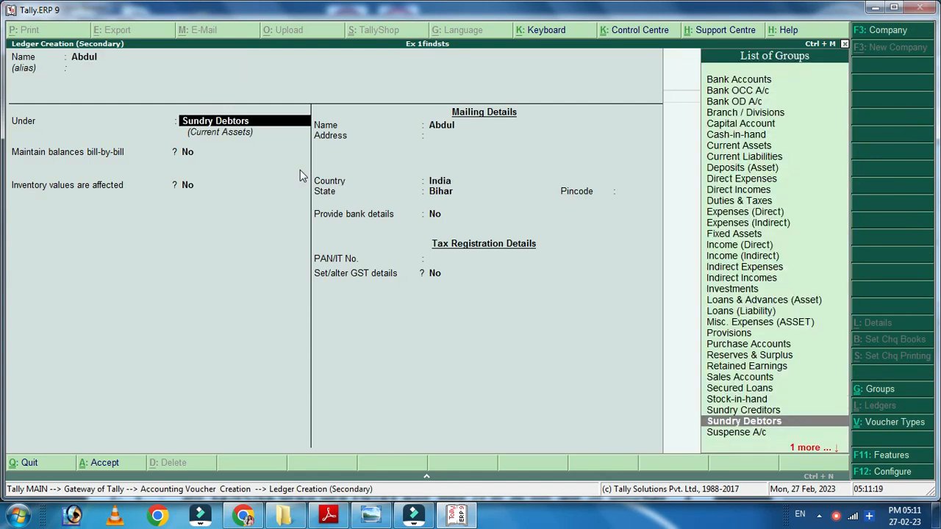
key(Return)
key(Return)
key(Return)
key(Return)
key(Return)
key(Return)
key(Return)
key(Return)
key(Return)
key(Return)
key(Return)
key(Return)
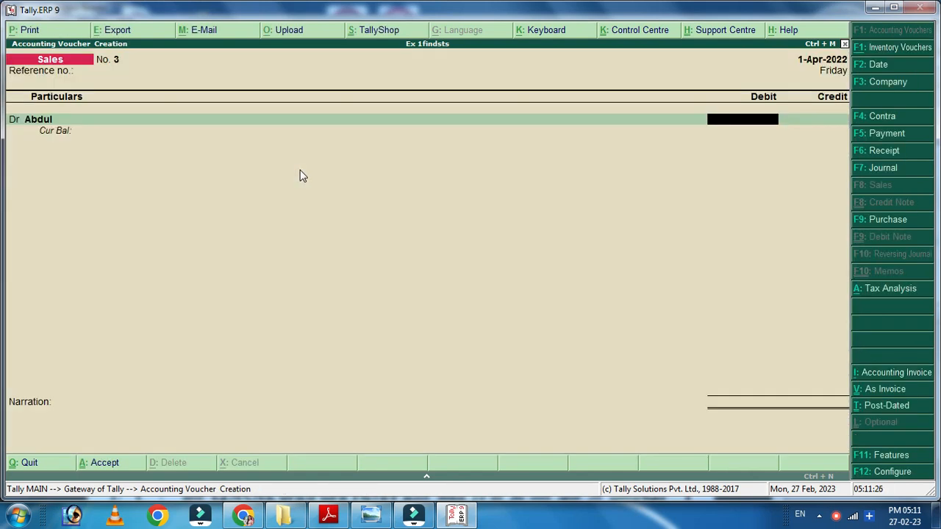
Debit the customer with 8000 against Sale and save the sales voucher without a narration
text(8000)
key(Return)
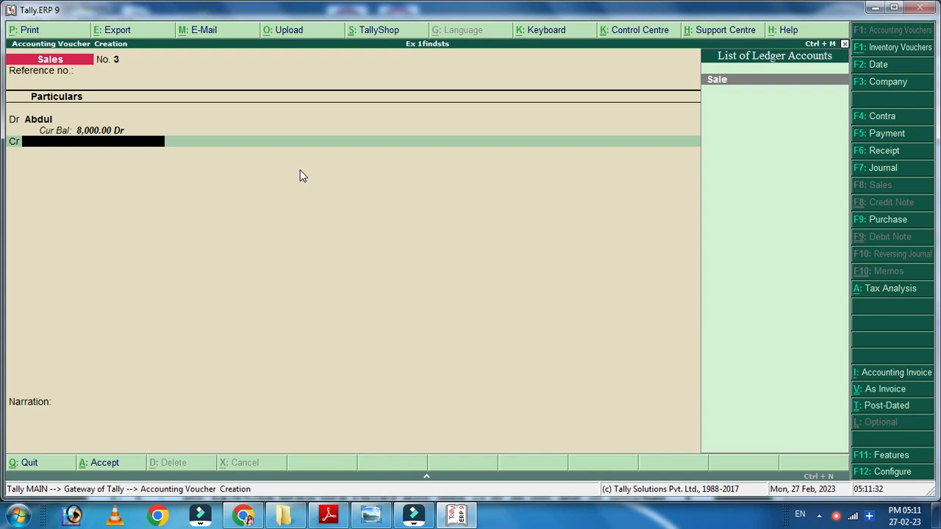
text(Sa)
key(Return)
key(Return)
key(Return)
key(Return)
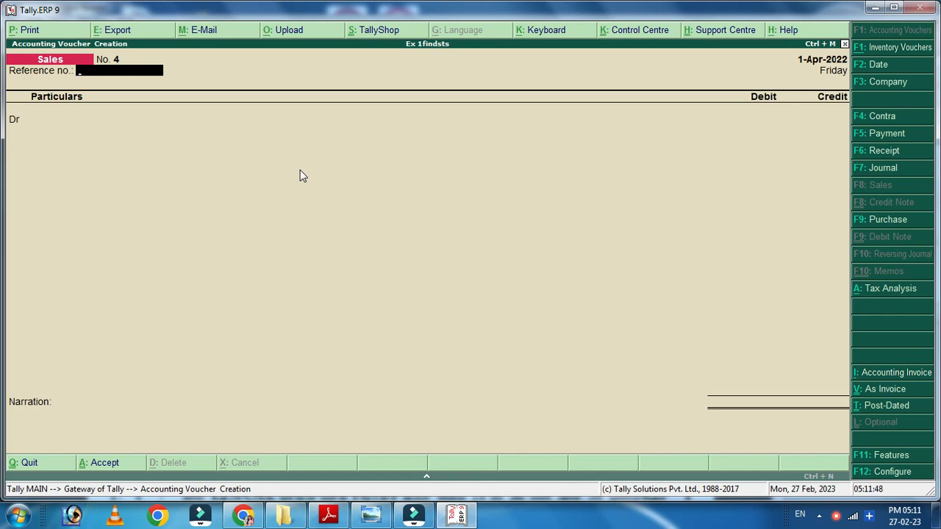
Start a purchase voucher in plain voucher format, leaving the supplier invoice number and date blank
key(F9)
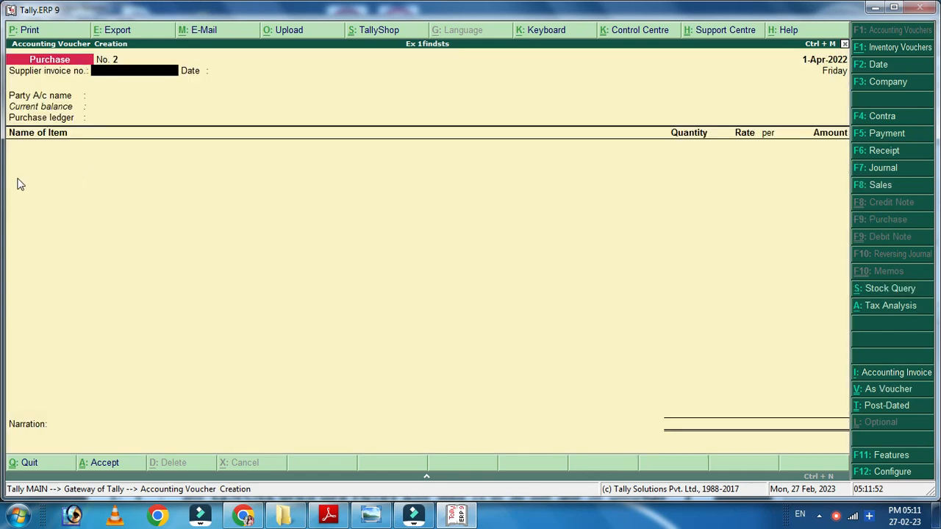
key(ctrl+v)
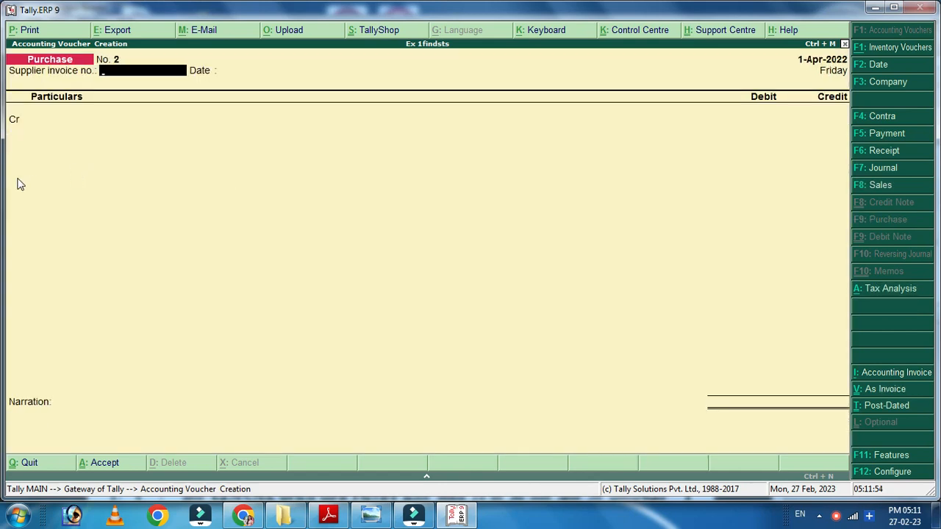
key(Return)
key(Return)
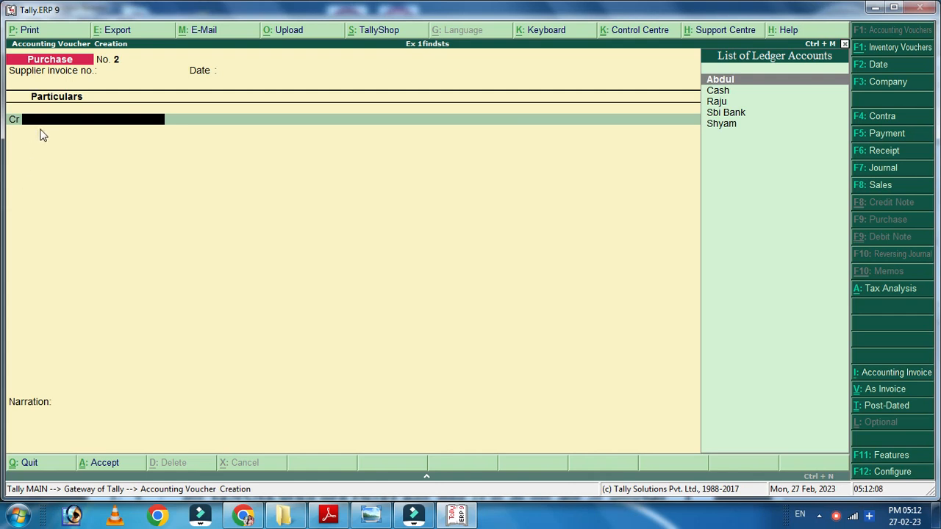
Create the supplier's ledger under Sundry Creditors for the purchase voucher's credit line, without bill-by-bill balances
key(alt+c)
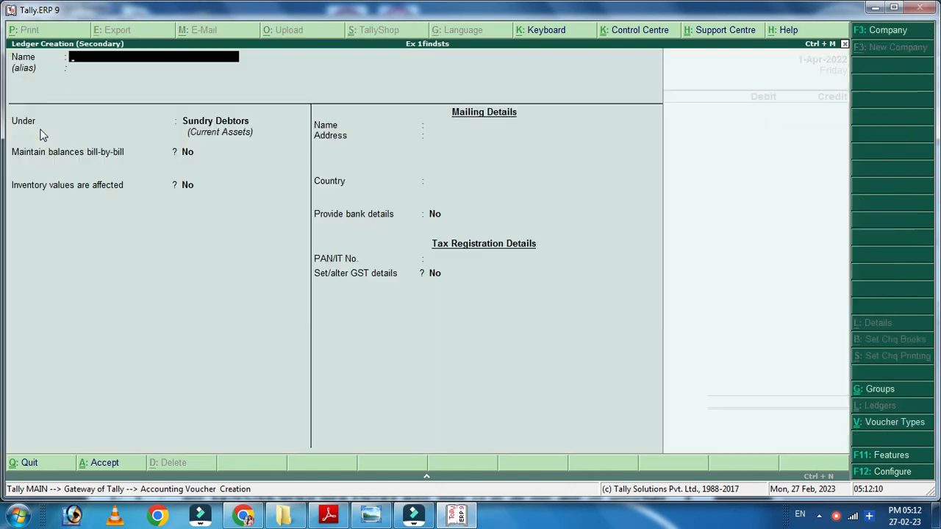
text(Suraj)
key(Return)
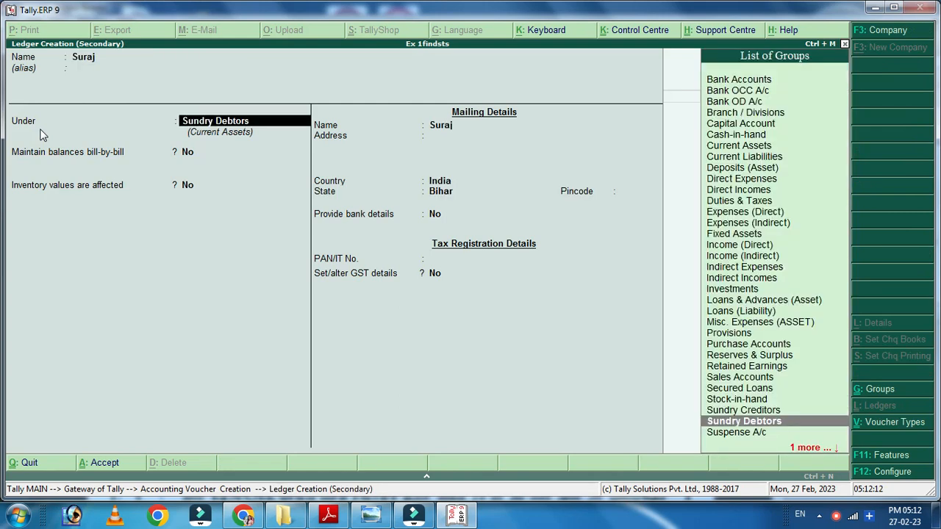
text(Sun)
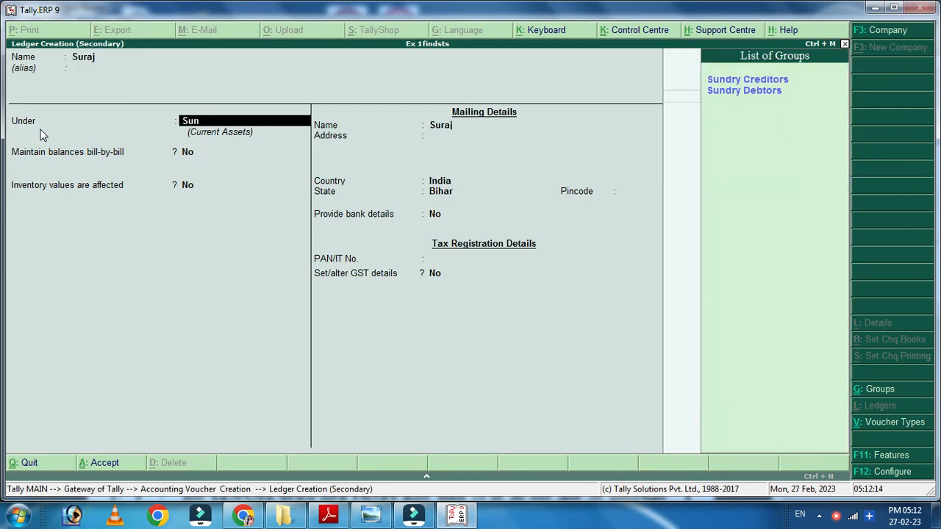
key(Return)
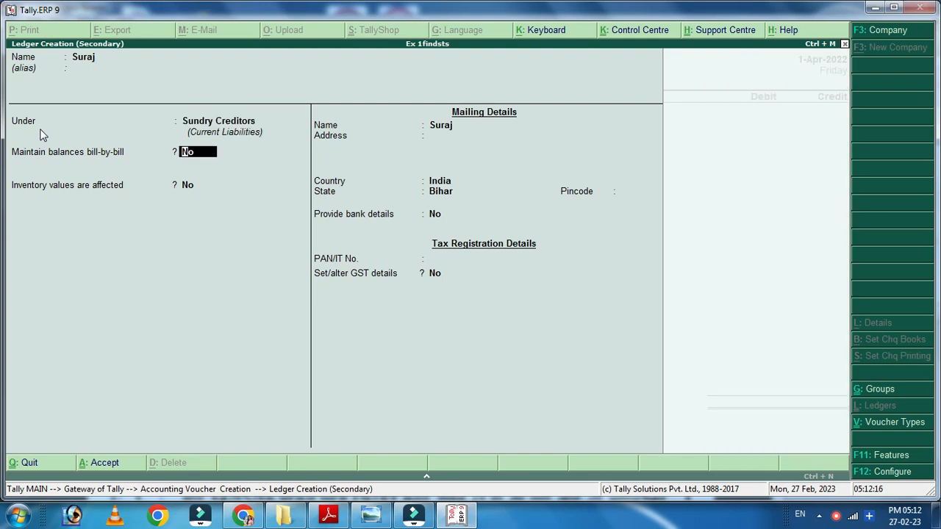
key(ctrl+a)
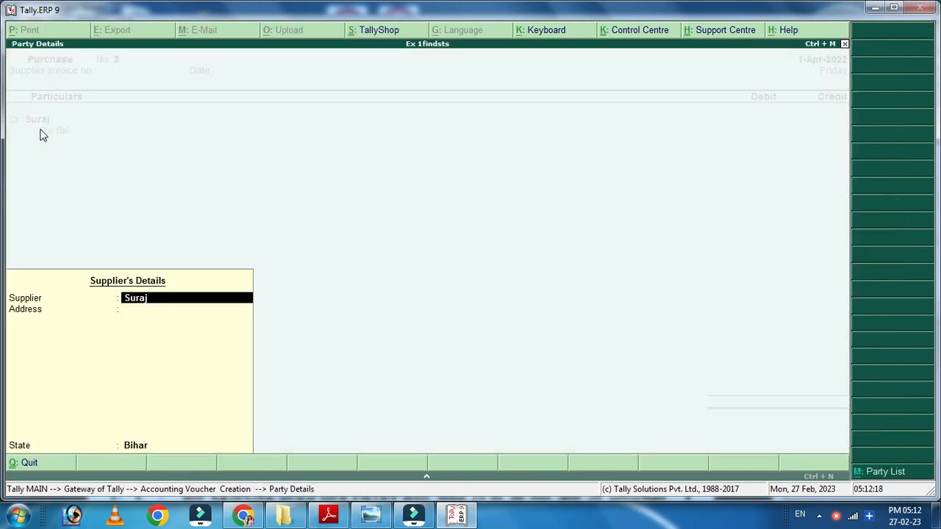
Accept the supplier's details unchanged and credit the supplier with 7500
key(ctrl+a)
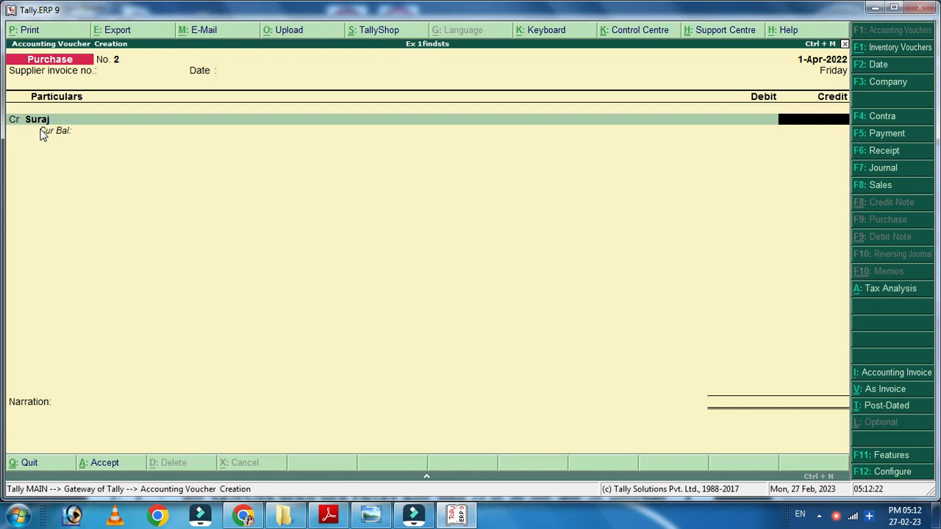
text(7500)
key(Return)
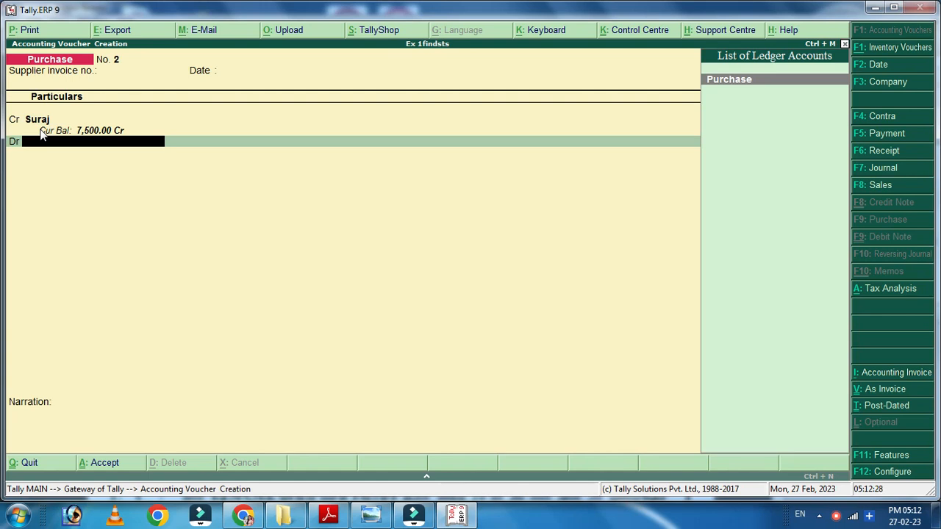
Debit Purchase with 7,500 and save the purchase voucher without a narration
key(Return)
key(Return)
key(Return)
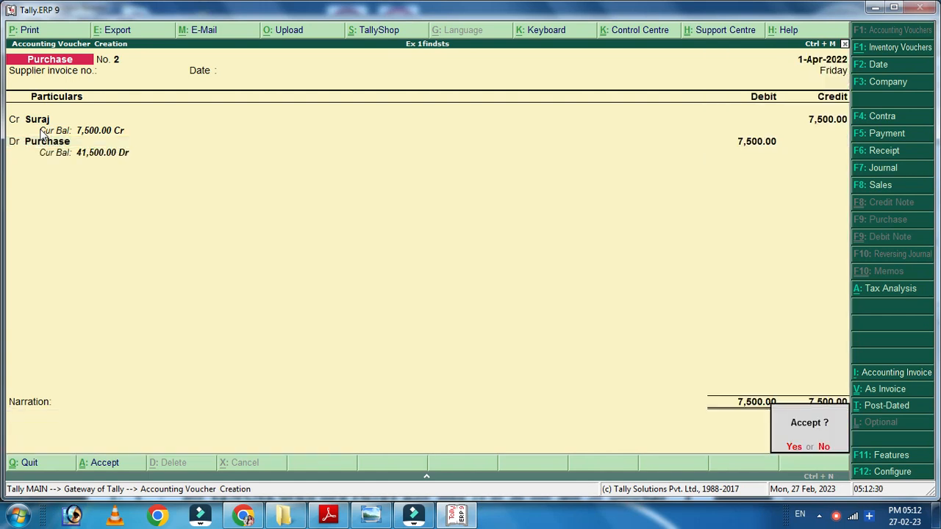
key(Return)
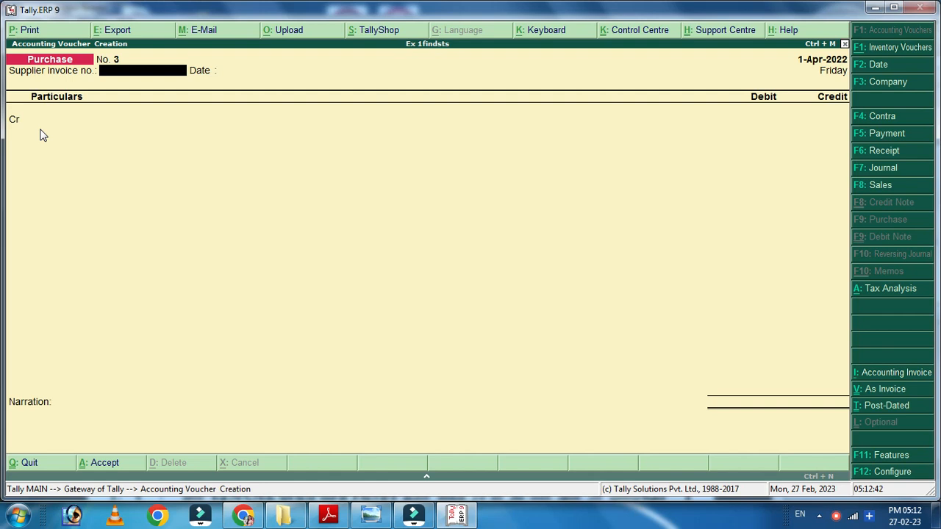
Start a payment voucher and debit Purchase with 8,000
key(F5)
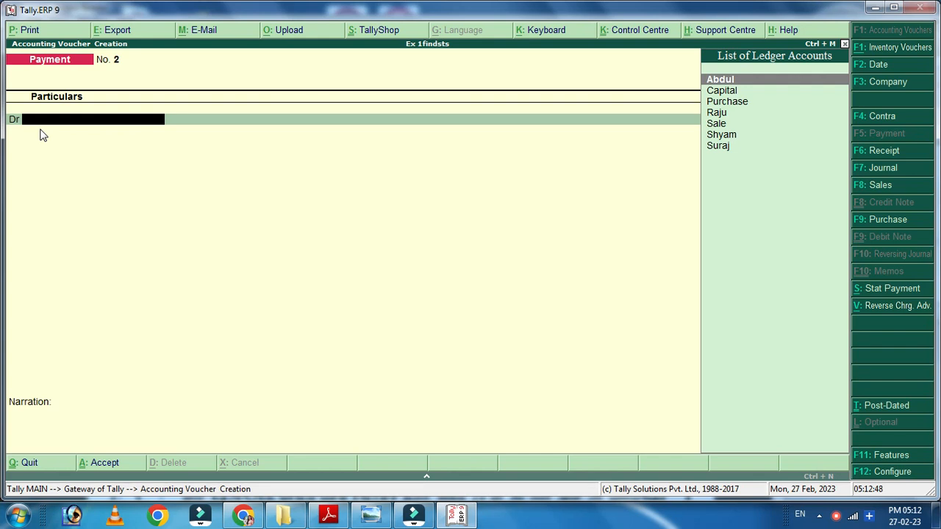
key(Down)
key(Down)
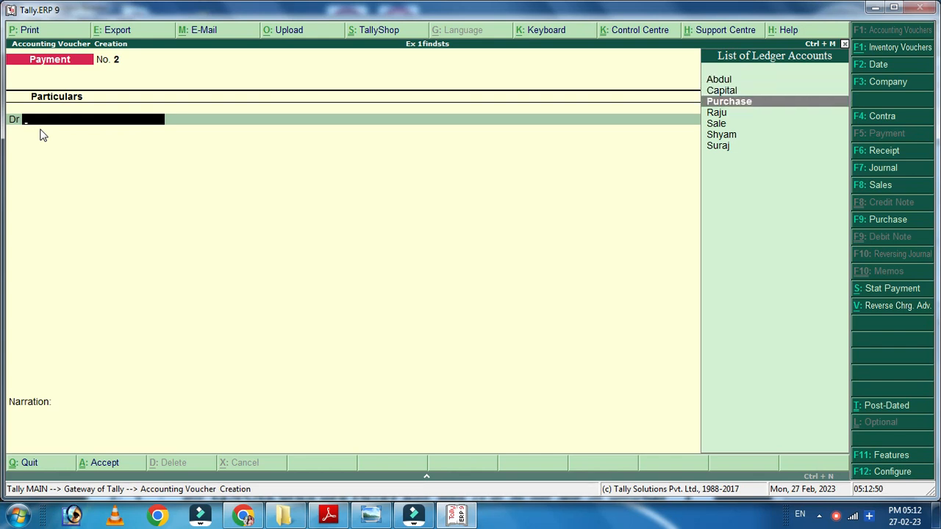
key(Return)
text(8000)
key(Return)
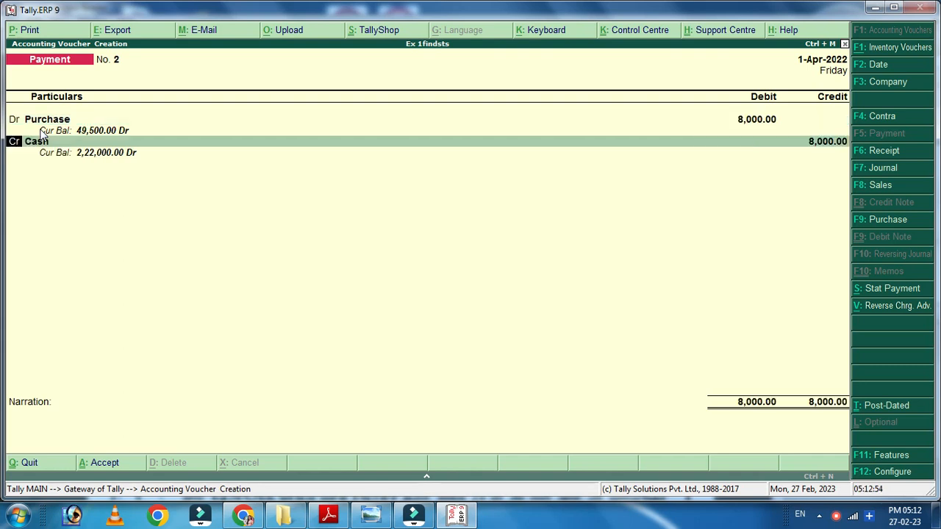
Credit Cash with 8,000 and save the purchase payment voucher without a narration
key(Return)
key(Return)
key(Return)
key(Return)
key(Return)
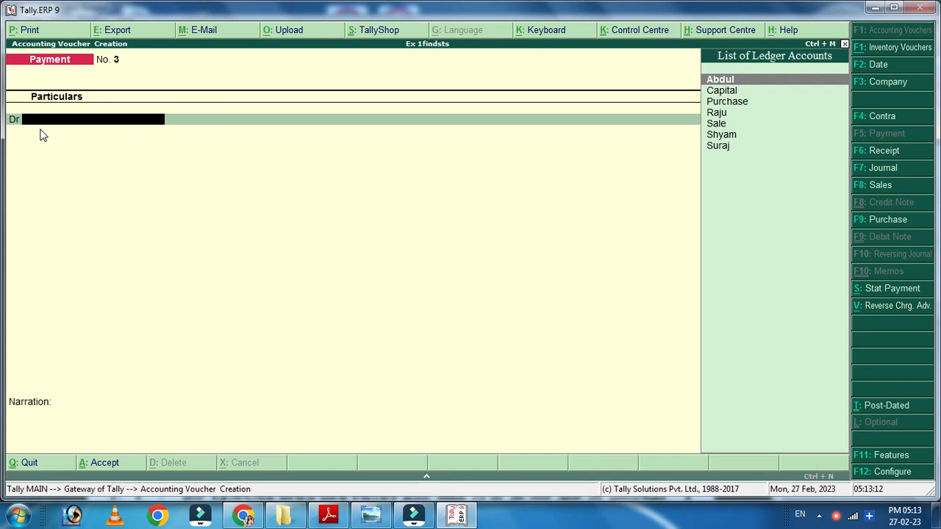
Create a Rent ledger under Indirect Expenses for the new payment voucher's debit line, leaving the other ledger settings at their defaults
key(alt+c)
text(Rent)
key(Return)
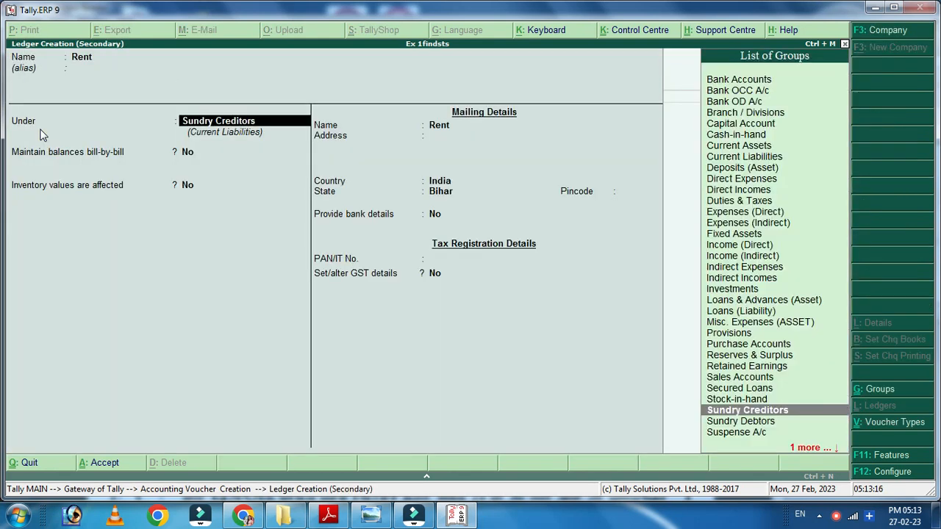
text(In)
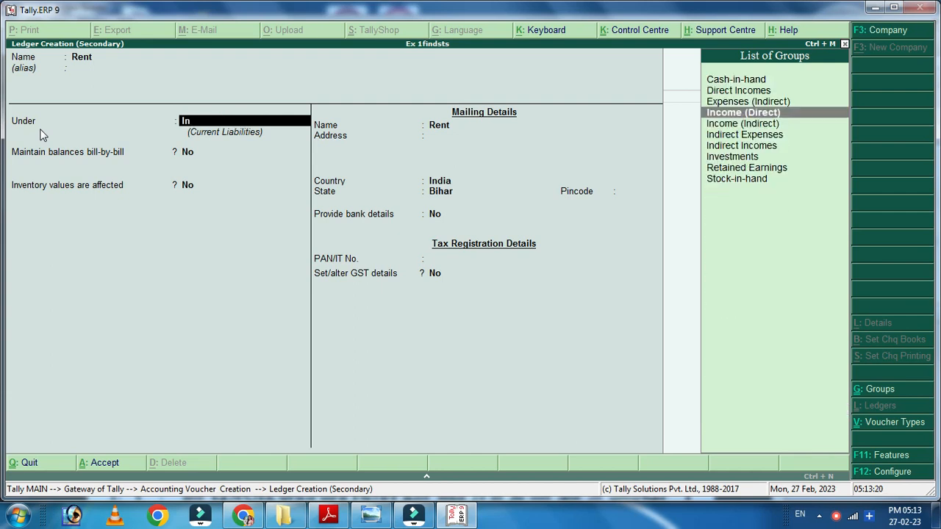
key(Down)
key(Down)
key(Return)
key(Return)
key(Return)
key(Return)
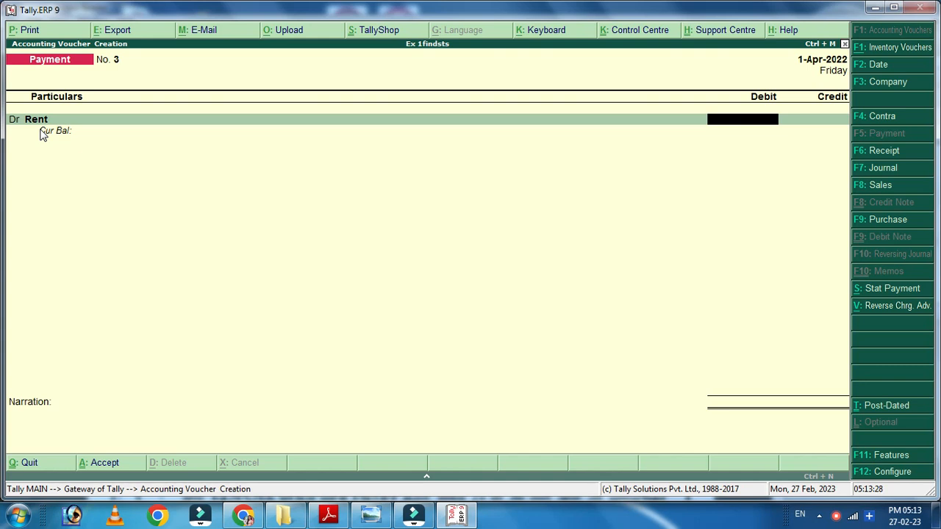
Record the 5,000 Rent payment against Cash and save the voucher without a narration
text(5000)
key(Return)
key(Return)
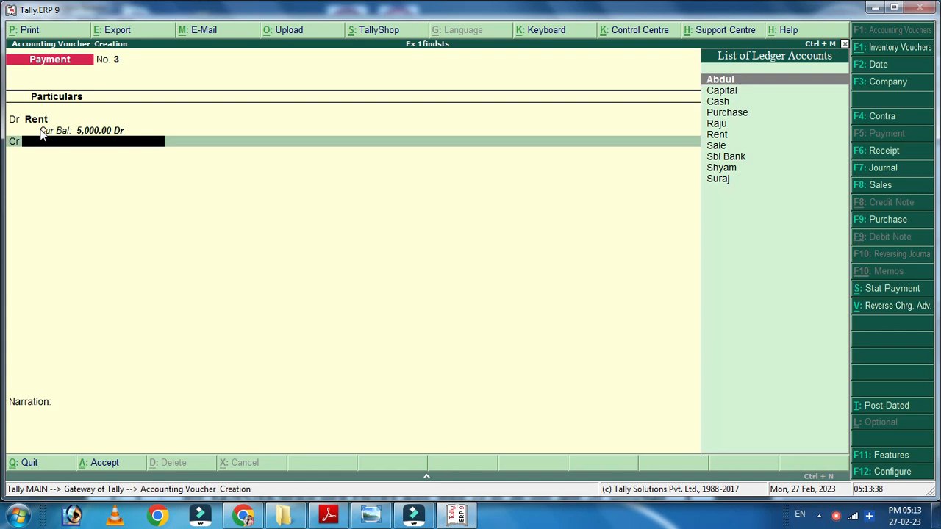
key(Down)
key(Down)
key(Return)
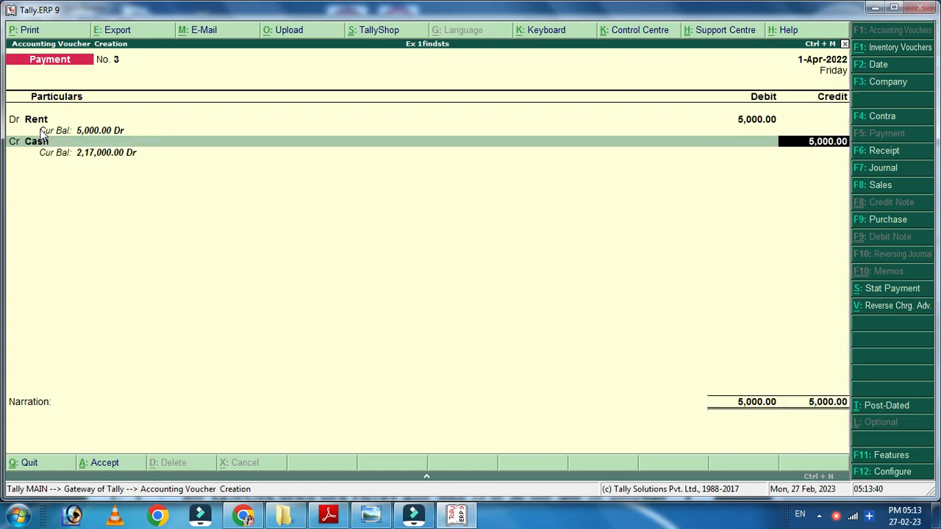
key(Return)
key(Return)
key(Return)
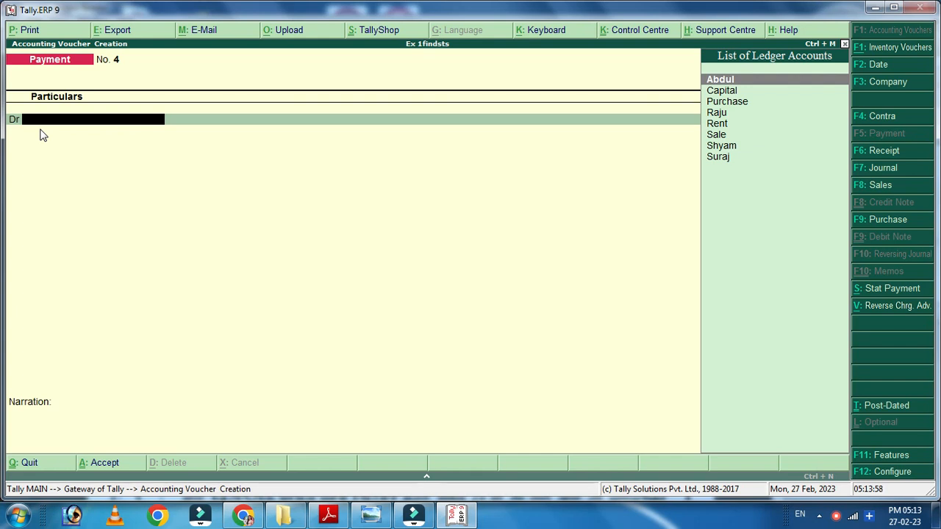
Create a Salary ledger under Indirect Expenses for the next payment voucher's debit line, keeping the default ledger settings
key(alt+c)
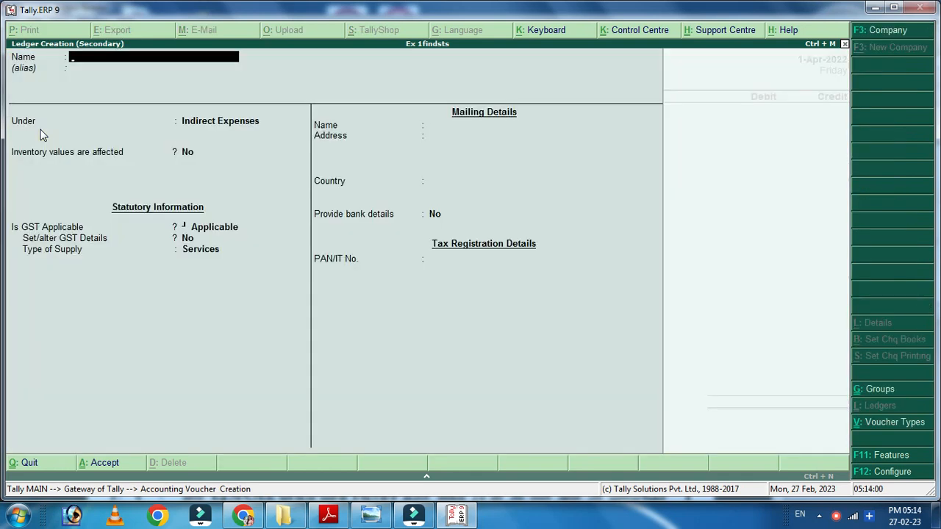
text(Salary)
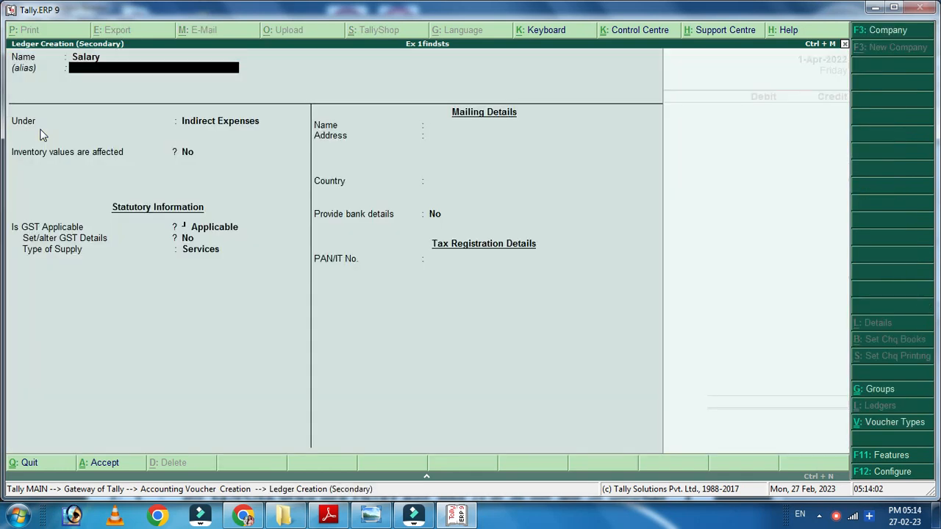
key(Return)
key(Return)
key(Return)
key(Return)
key(Return)
key(Return)
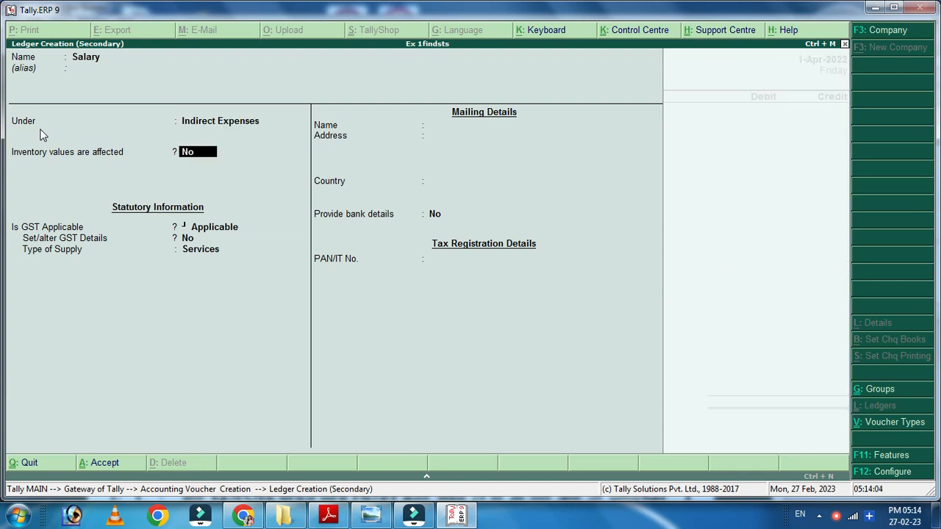
key(Return)
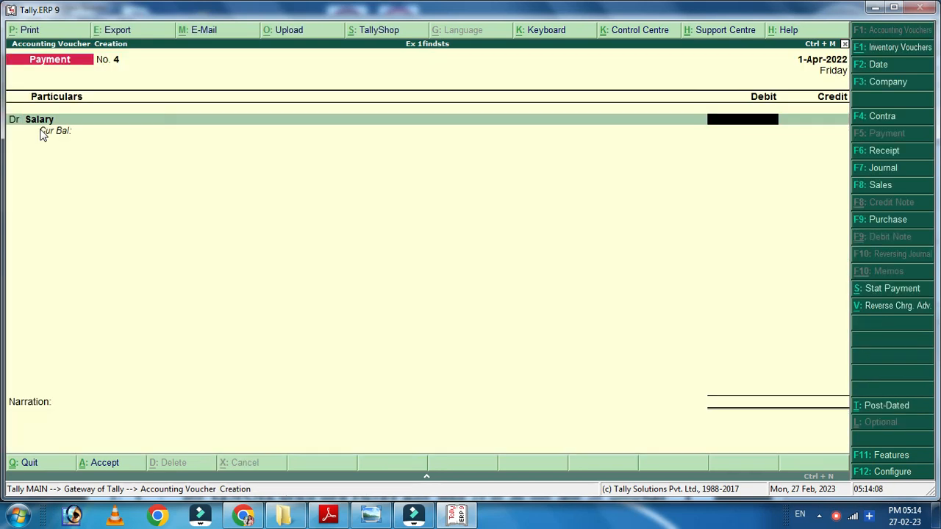
Record the 3,500 Salary payment against Cash and save the voucher without a narration
text(3500)
key(Return)
key(Return)
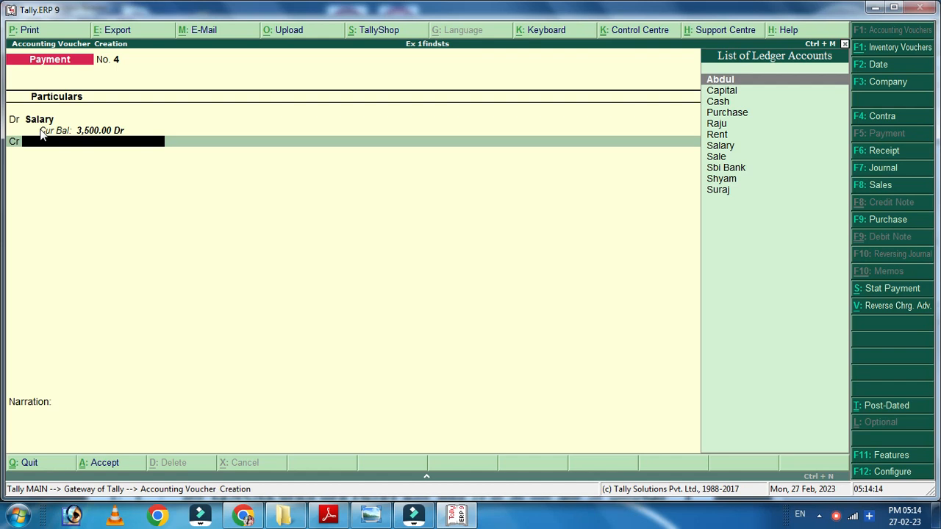
key(Down)
key(Down)
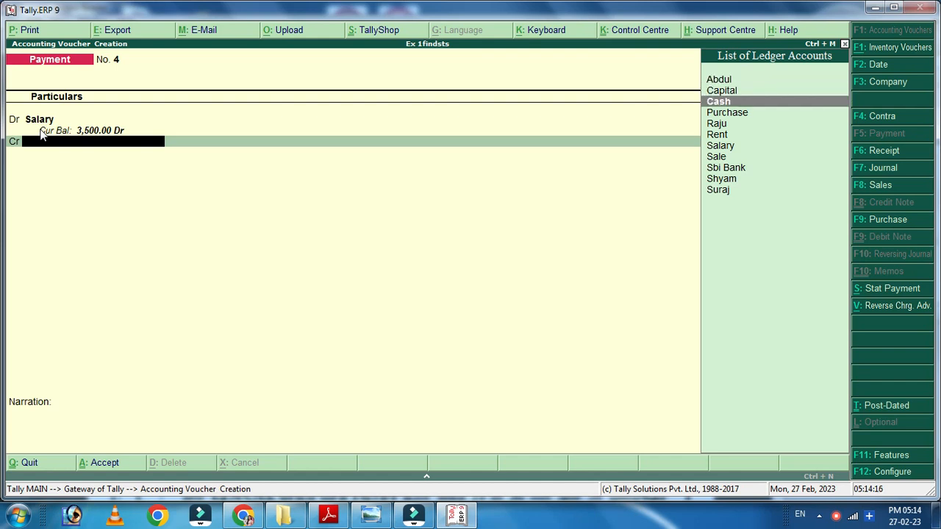
key(Return)
key(Return)
key(Return)
key(Return)
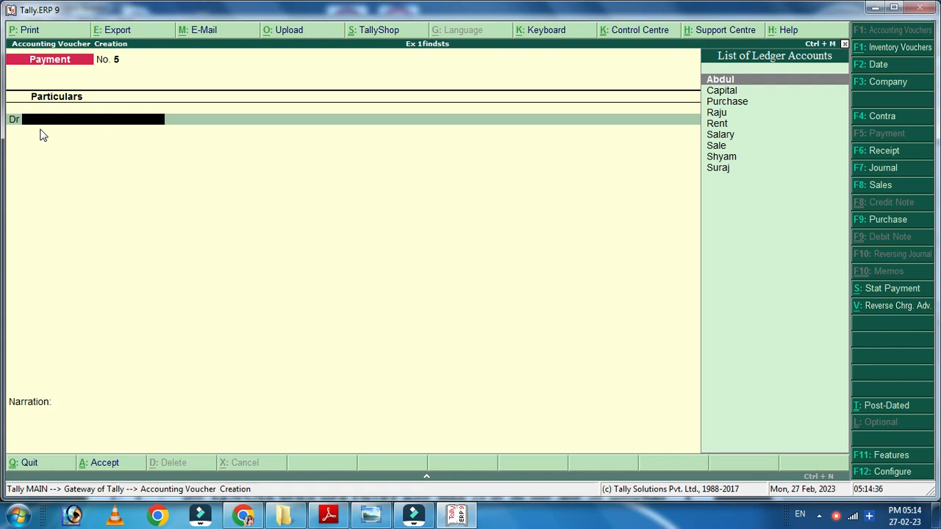
Create the ledger Driver Exp Paid under Indirect Expenses for the next payment voucher's debit line, keeping the default ledger settings
key(alt+c)
text(D)
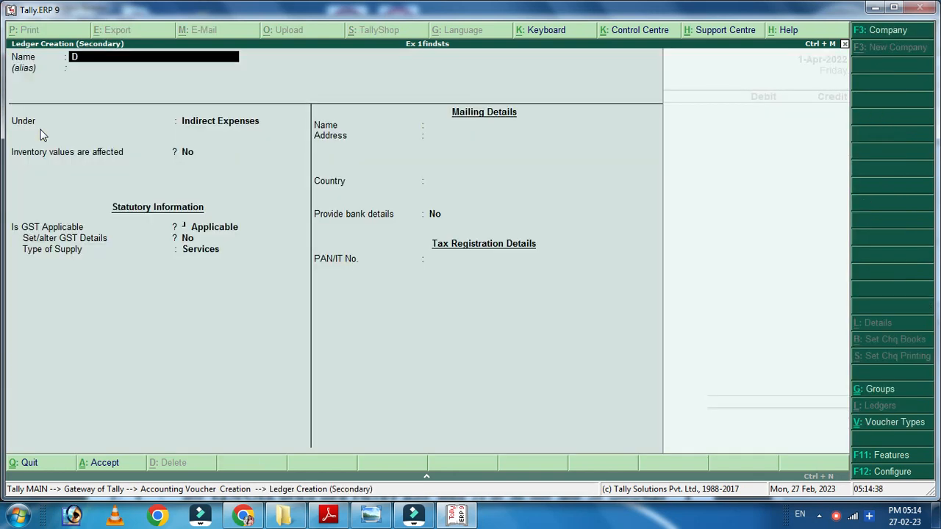
text(river Exp Paid)
key(Return)
key(Return)
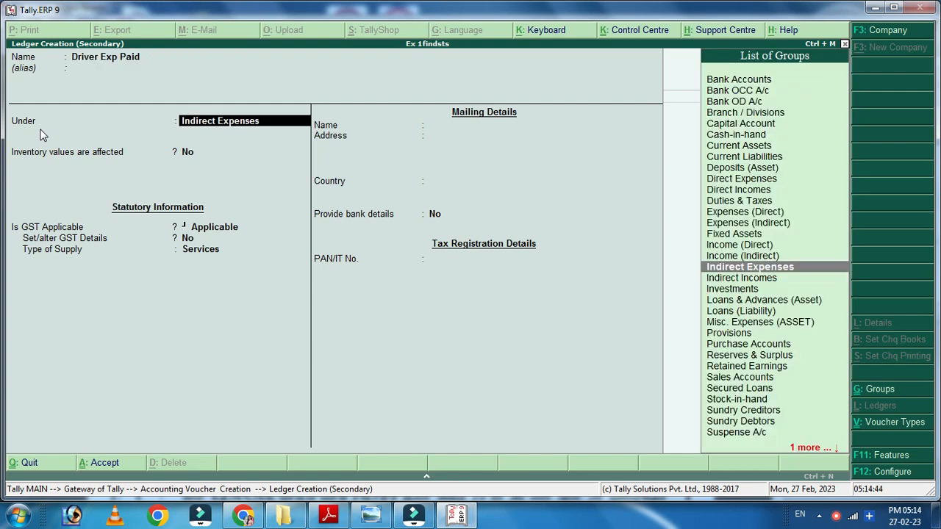
key(Return)
key(Return)
key(Return)
key(Return)
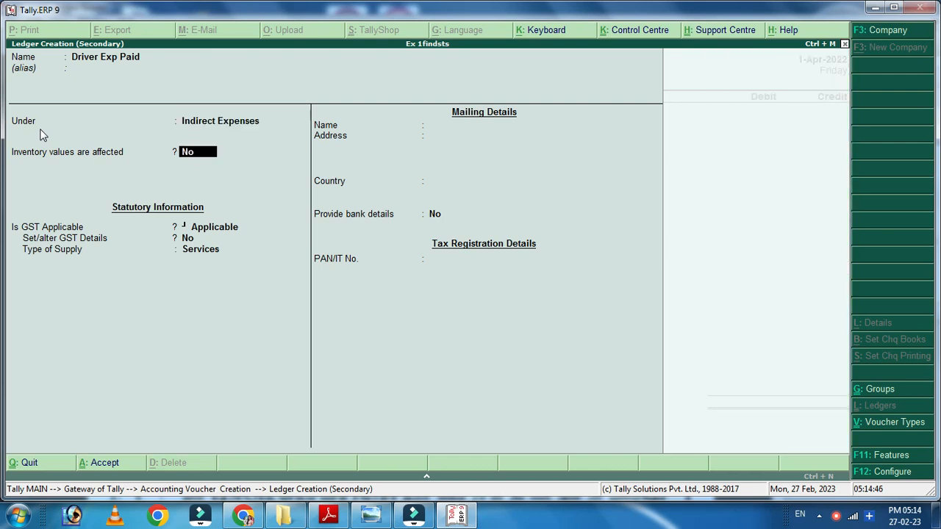
key(Return)
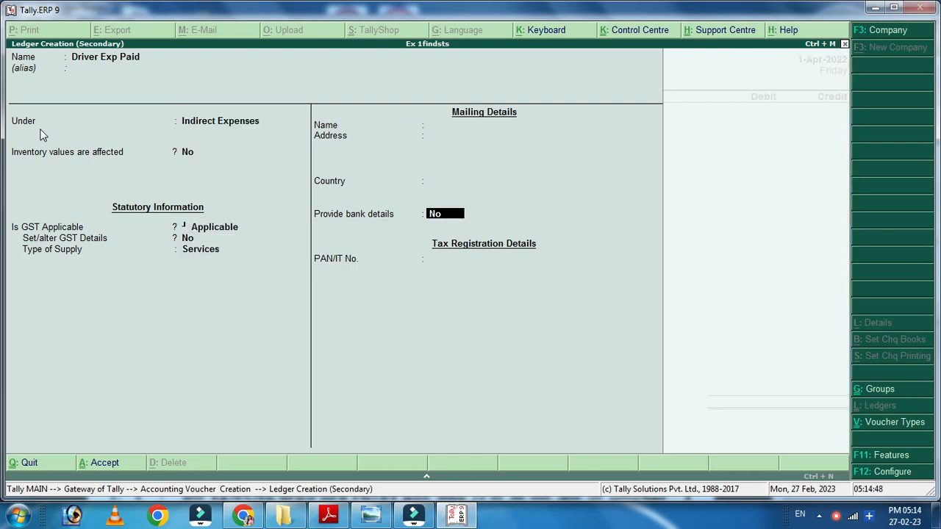
key(Return)
key(Return)
key(Return)
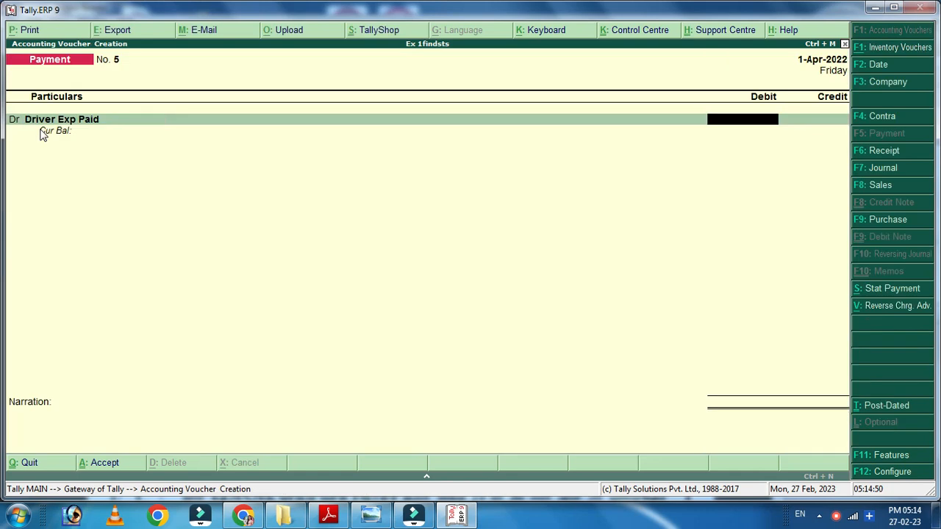
Debit Driver Exp Paid with 1,000 and select Sbi Bank as the credit ledger
text(1000)
key(Return)
key(Return)
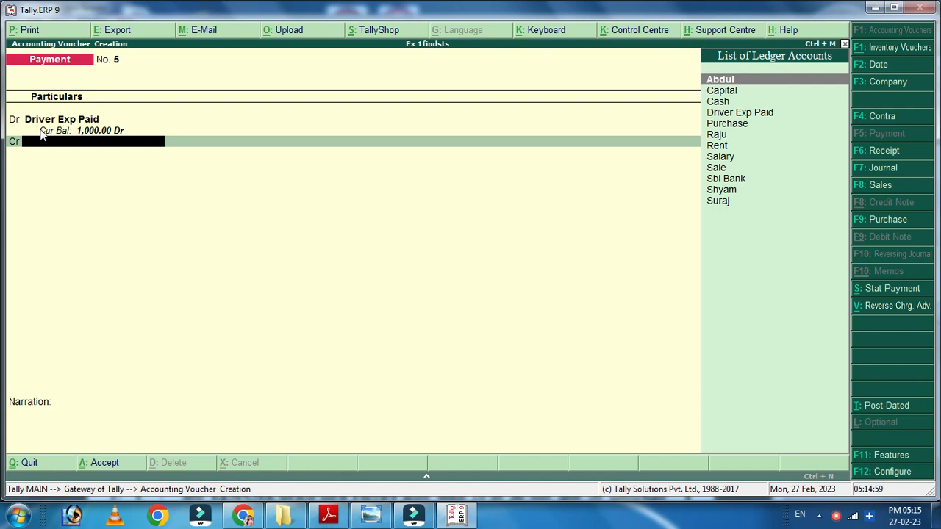
key(Down)
key(Down)
key(Down)
key(Down)
key(Down)
key(Down)
key(Down)
key(Down)
key(Down)
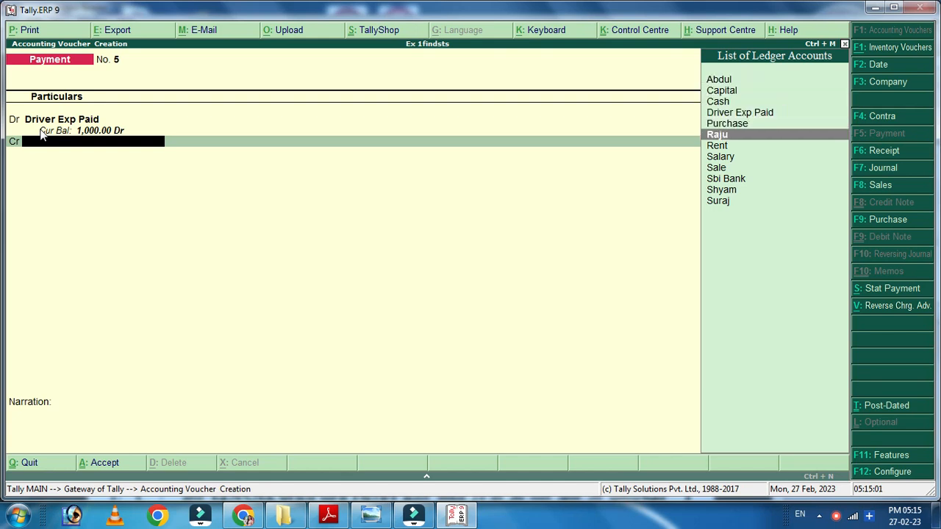
key(Return)
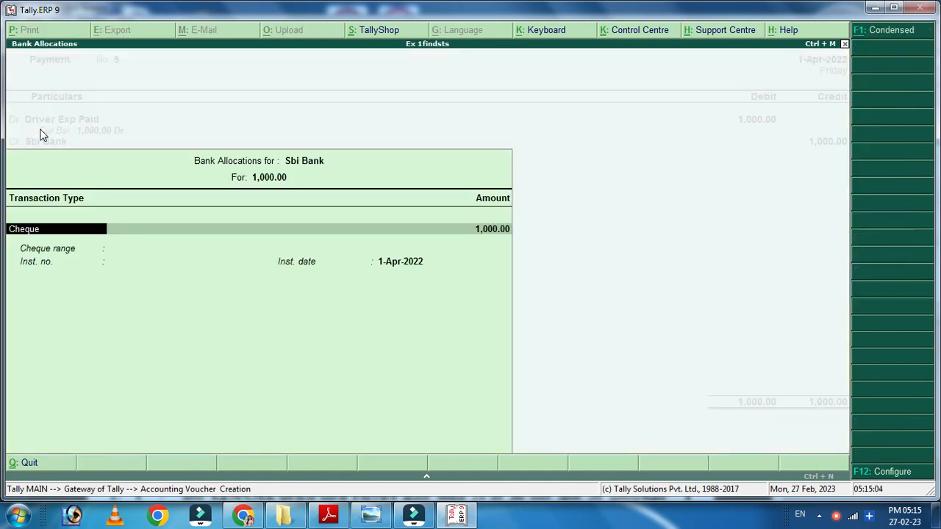
Accept the 1,000 cheque allocation for Sbi Bank without an instrument number and save the payment voucher without a narration
key(Return)
key(Return)
key(Return)
key(Return)
key(Return)
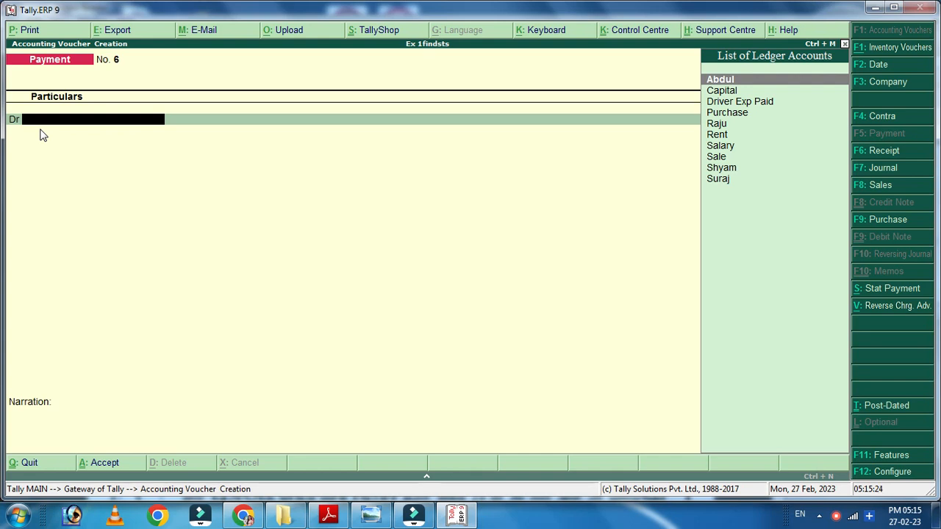
Start a receipt voucher and credit Sale with 16,000
key(F6)
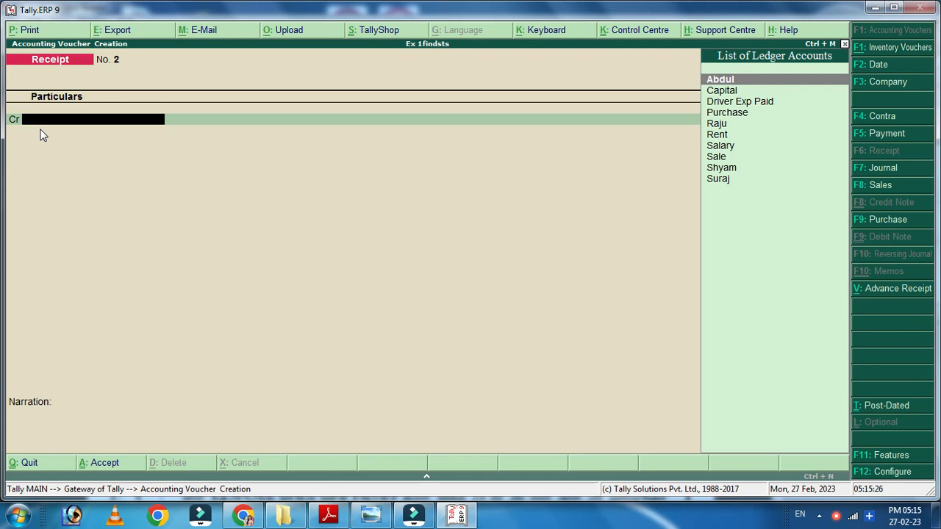
key(Down)
key(Down)
key(Down)
key(Down)
key(Down)
key(Down)
key(Down)
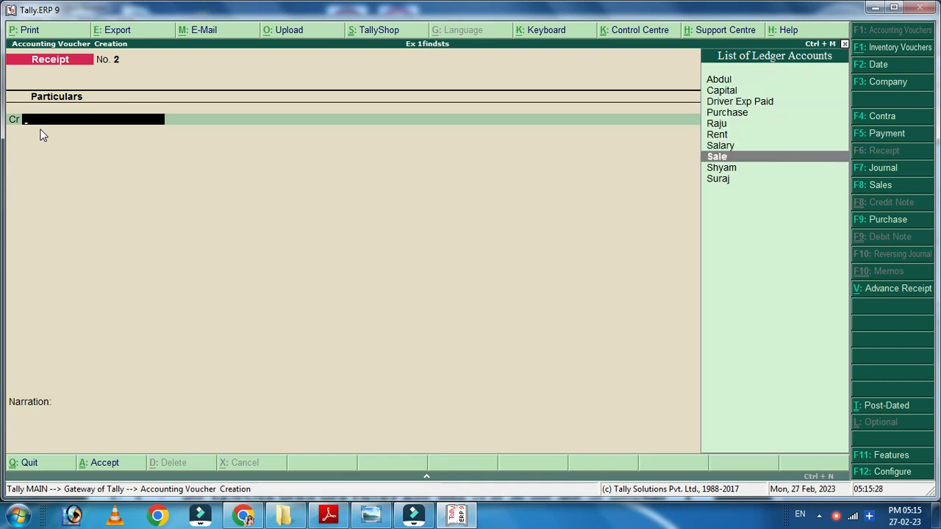
key(Return)
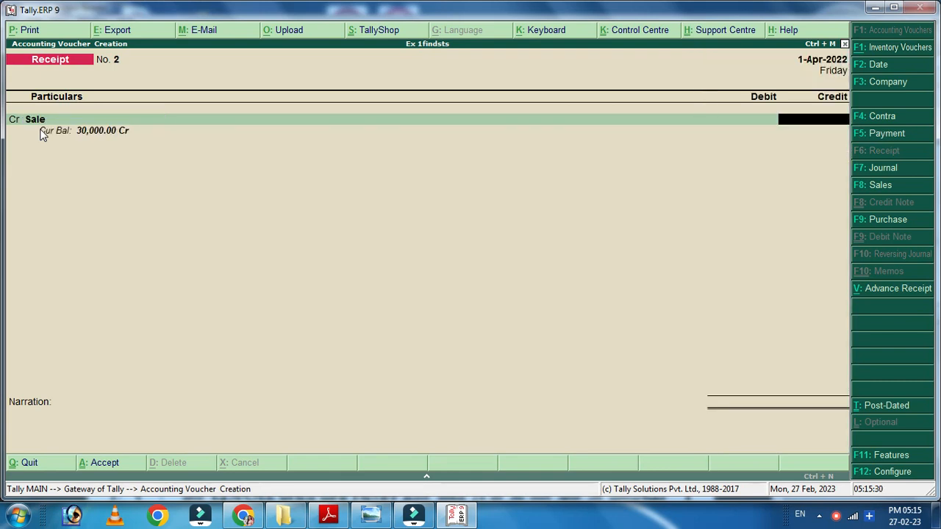
text(16000)
key(Return)
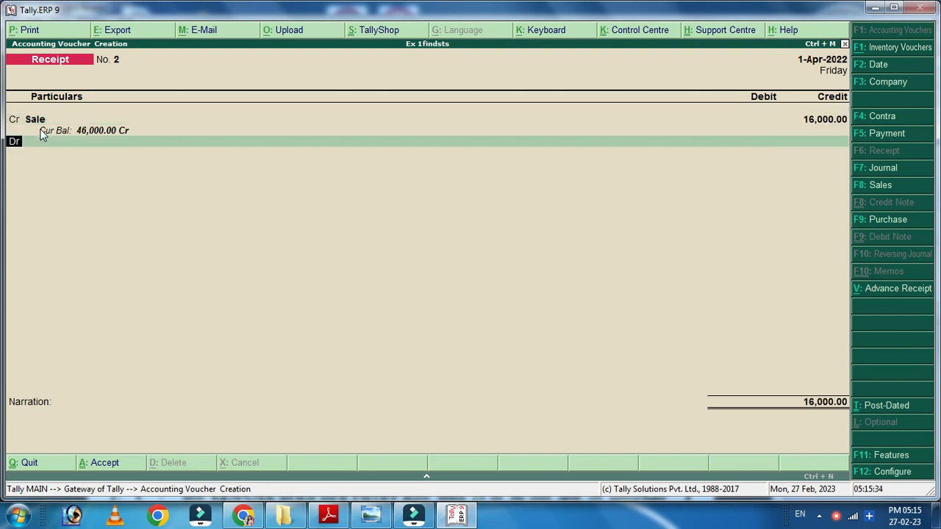
Debit Cash with 16,000 and save the receipt voucher without a narration
key(Return)
key(Down)
key(Down)
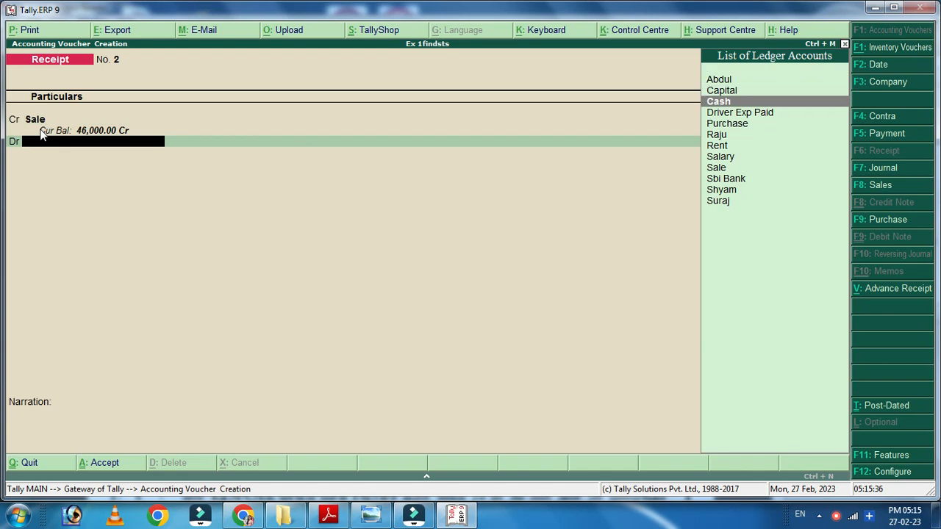
key(Return)
key(Return)
key(Return)
key(Return)
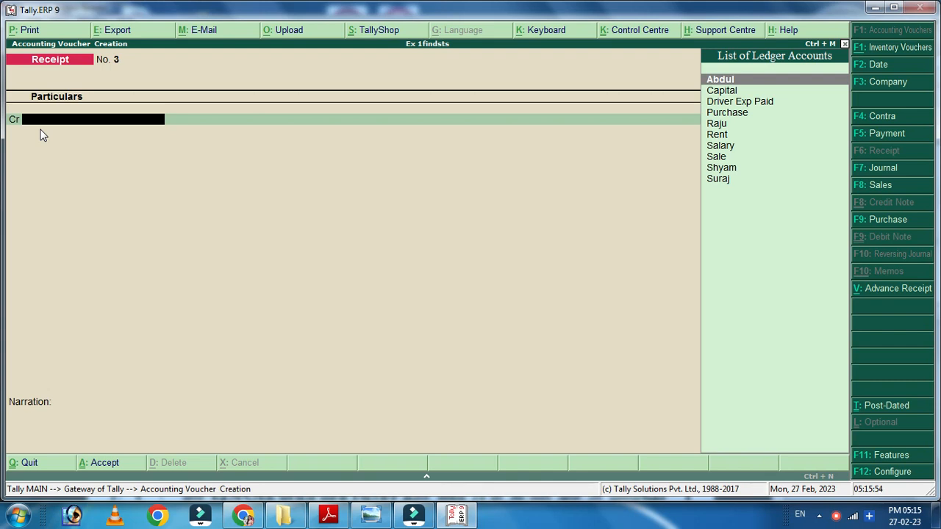
Start a contra voucher and credit Sbi Bank with 3,000
key(F4)
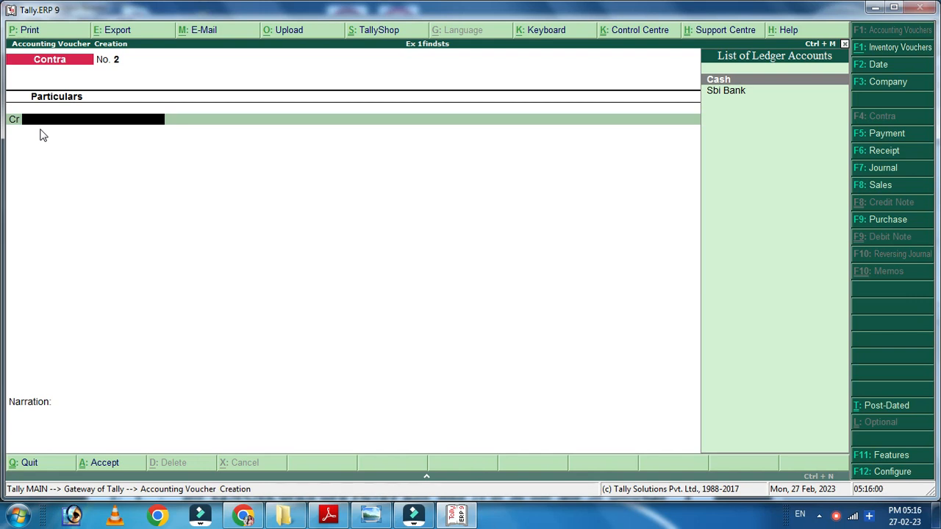
key(Down)
key(Return)
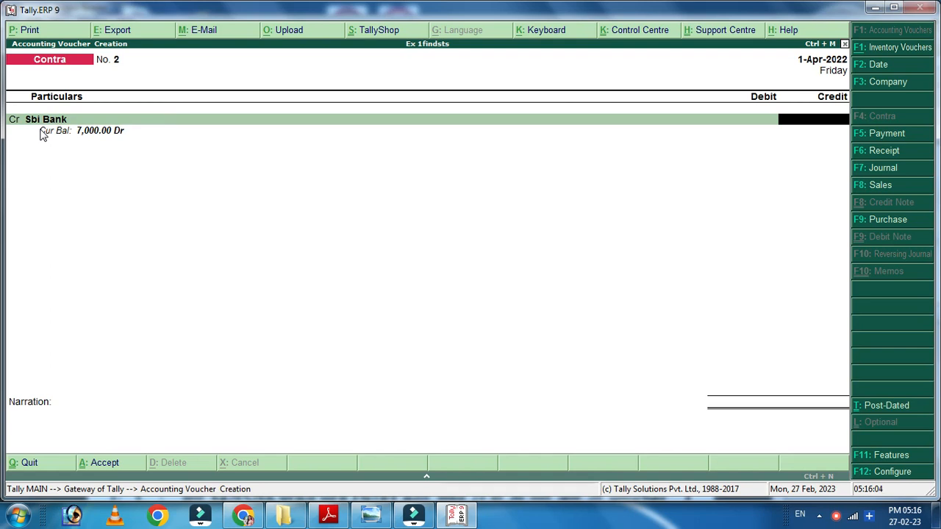
text(3000)
key(Return)
key(Return)
key(Return)
key(Return)
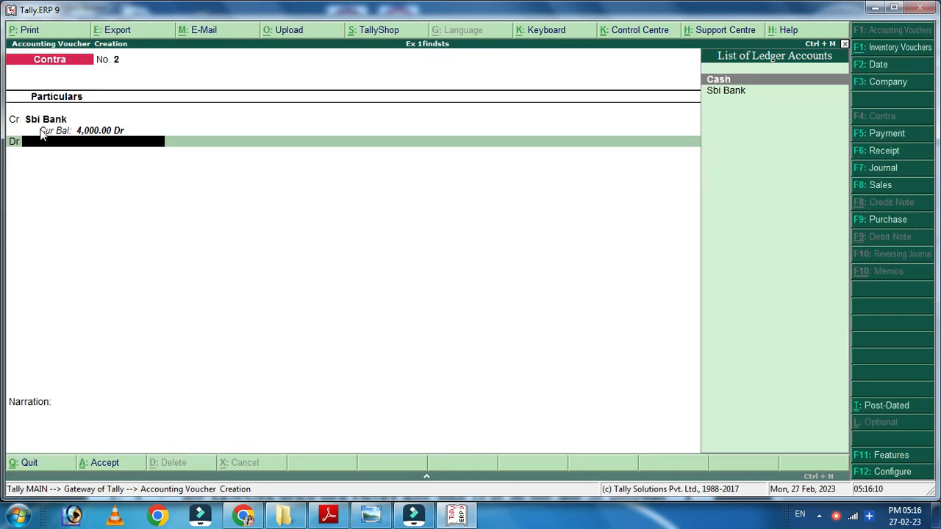
Debit Cash with 3,000 and save the contra voucher without a narration
key(Return)
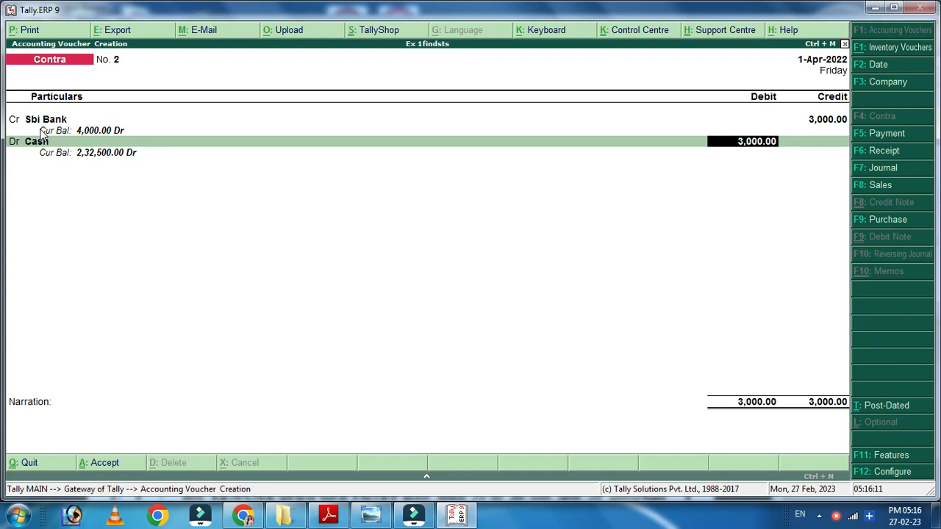
key(Return)
key(Return)
key(Return)
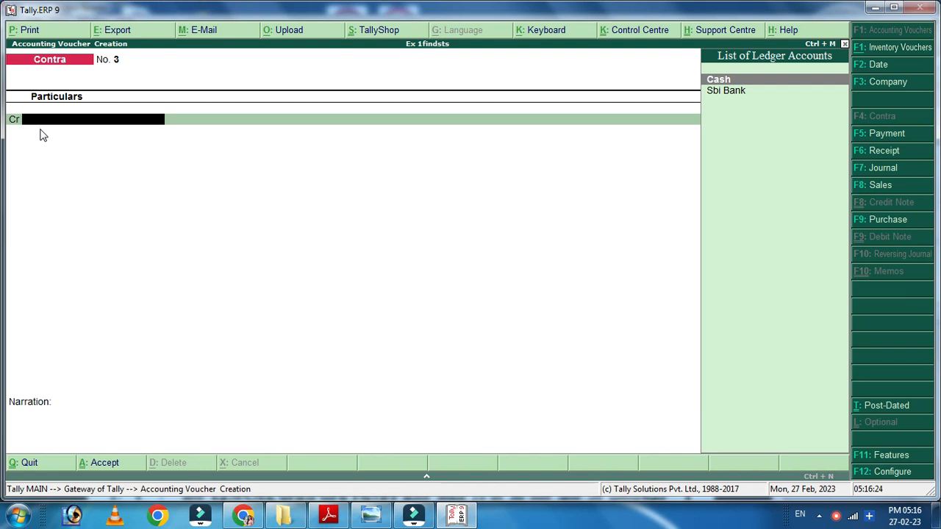
Start a payment voucher and create the ledger Ele Bill under Indirect Expenses for its debit line
key(F5)
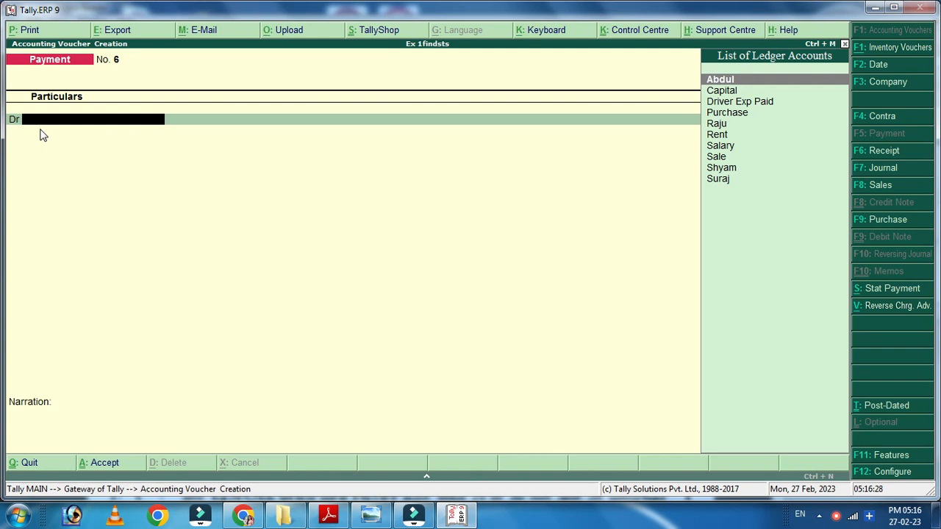
key(alt+c)
text(Ele Bill)
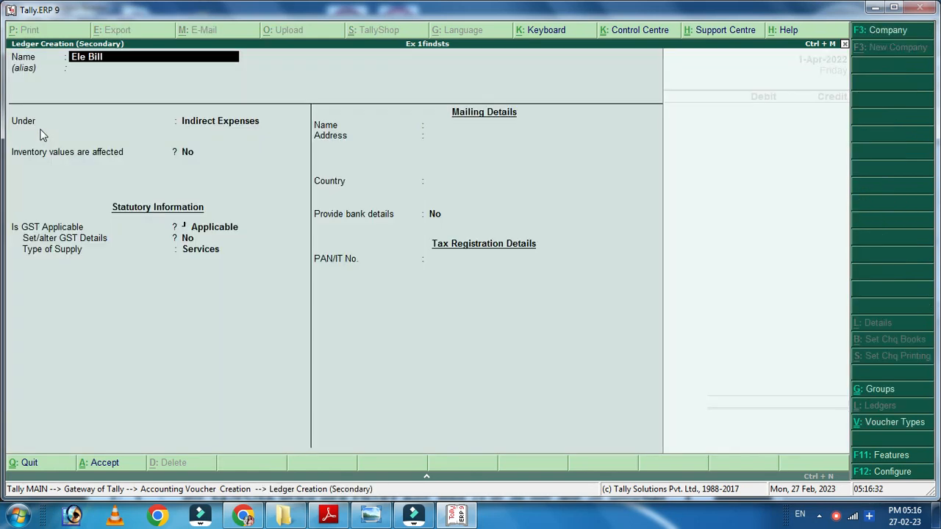
key(Return)
key(Return)
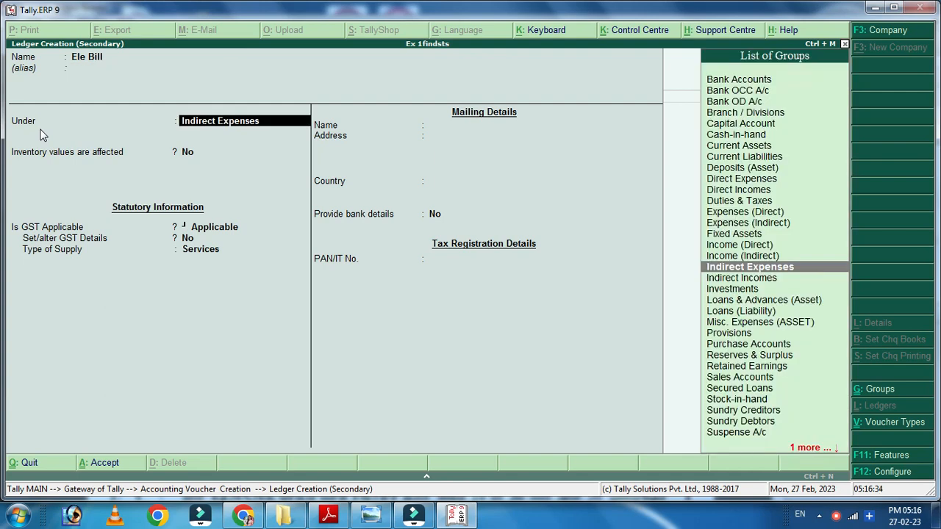
key(Return)
key(Return)
key(Return)
key(Return)
key(Return)
key(Return)
key(Return)
key(Return)
key(Return)
key(Return)
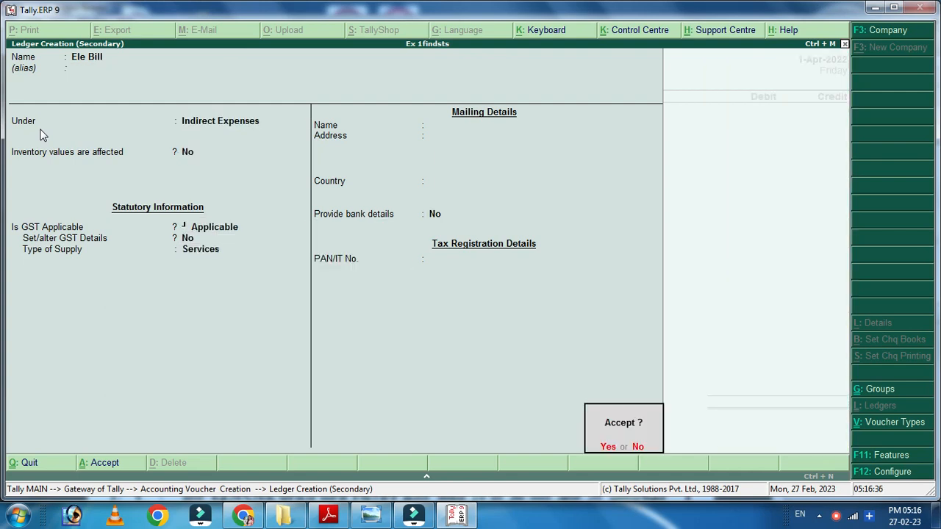
key(Return)
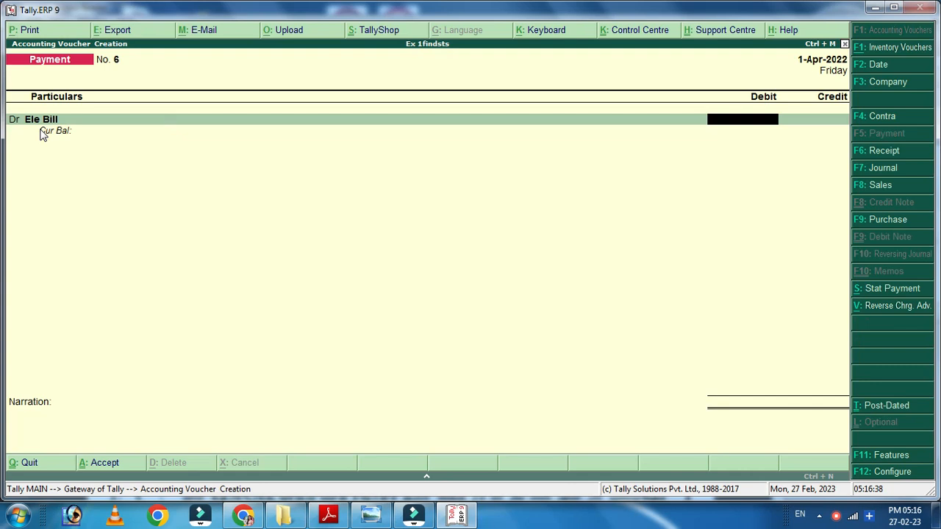
Debit Ele Bill and credit Cash with 1,000, and save the payment voucher without a narration
text(1000)
key(Return)
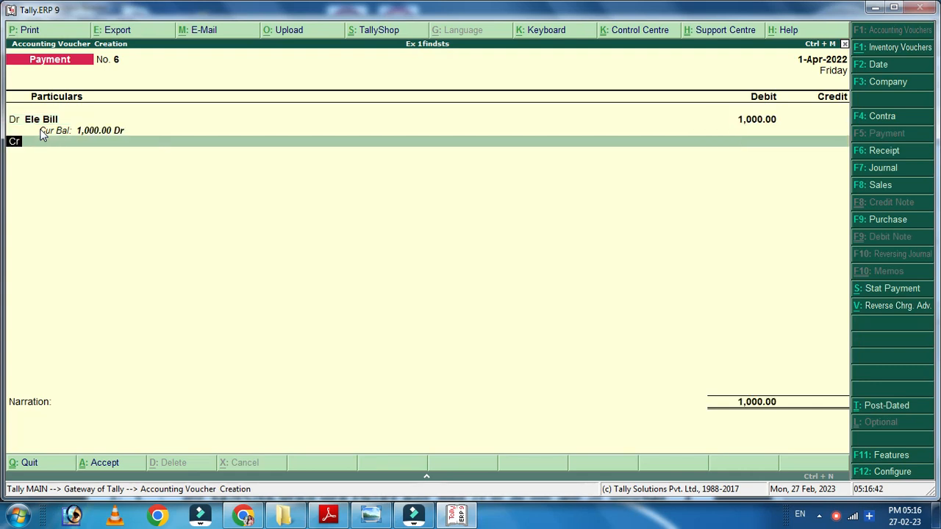
key(Return)
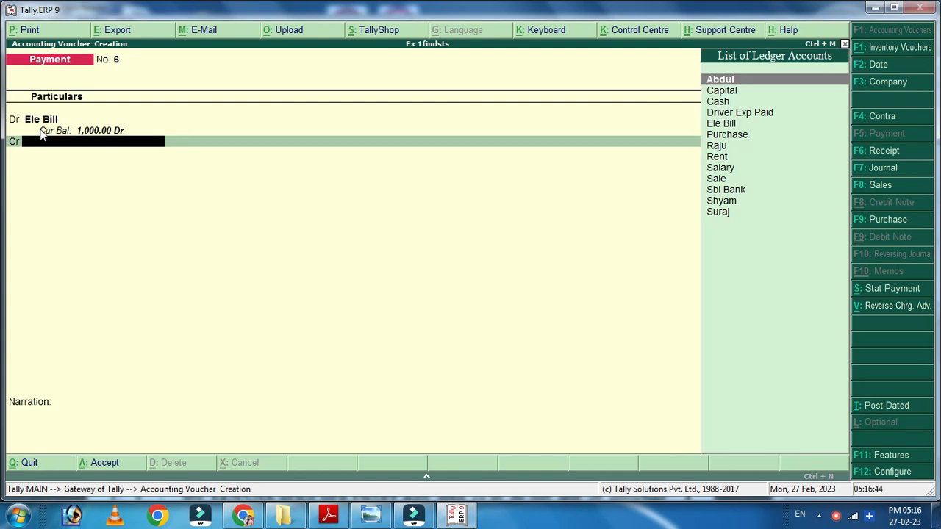
key(Down)
key(Down)
key(Return)
key(Return)
key(Return)
key(Return)
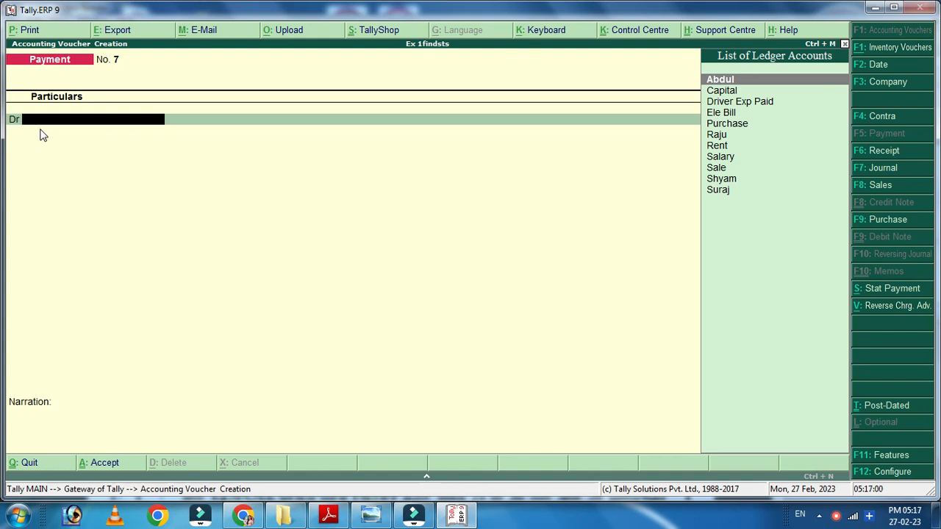
Create the ledger Drawing under Capital Account for the debit line of the new payment voucher
key(alt+c)
text(Dra)
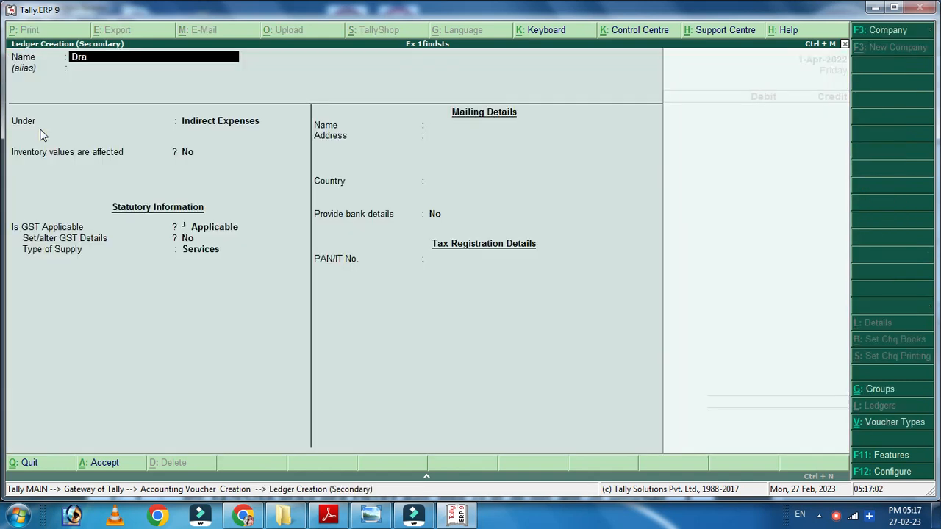
text(wing)
key(Return)
key(Return)
text(Cap)
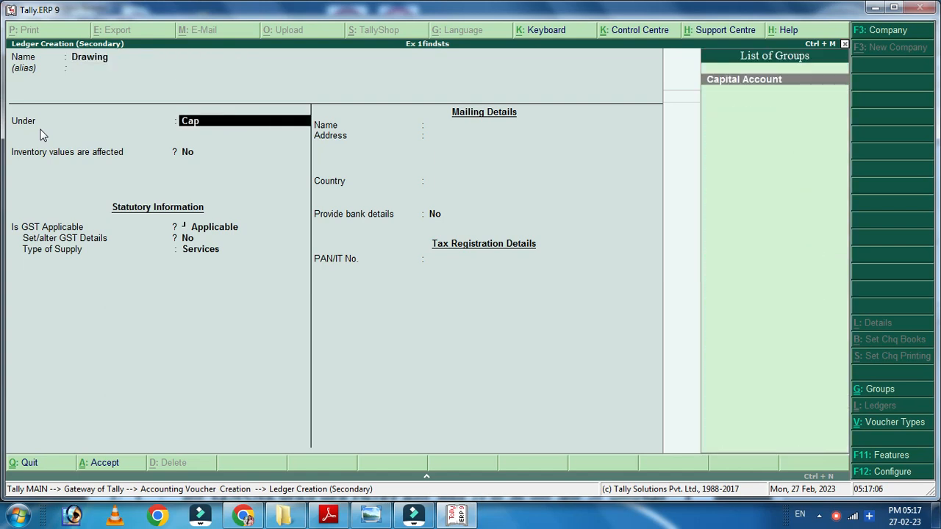
key(Return)
key(Return)
key(Return)
key(Return)
key(Return)
key(Return)
key(Return)
key(Return)
key(Return)
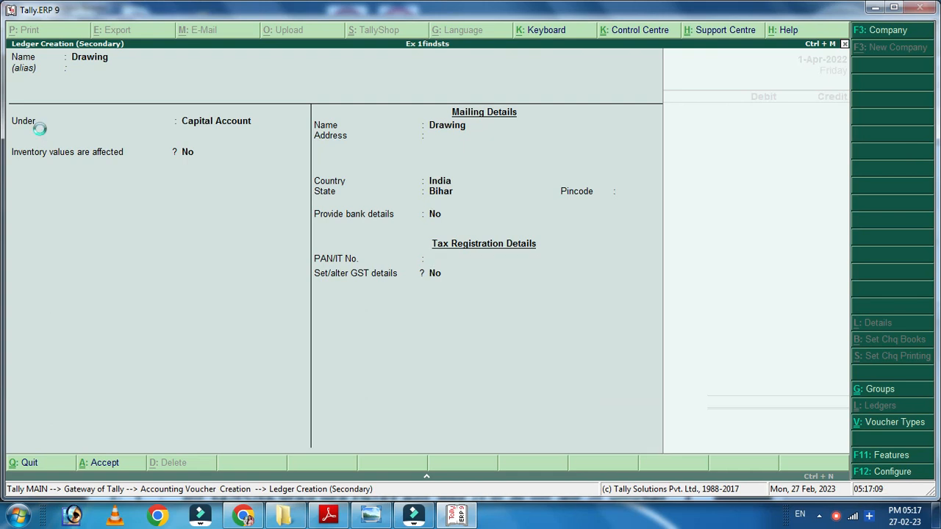
Debit Drawing and credit Cash with 1,500, and save the payment voucher without a narration
text(1500)
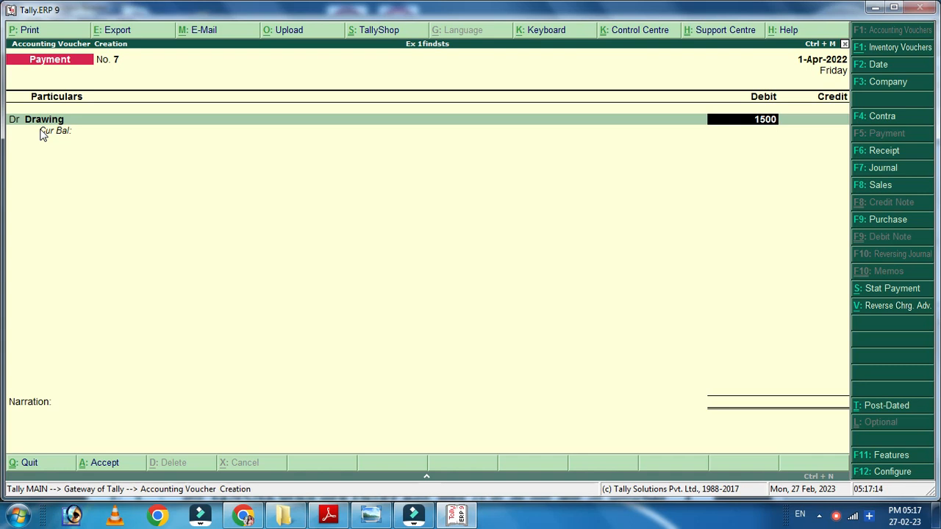
key(Return)
text(Ca)
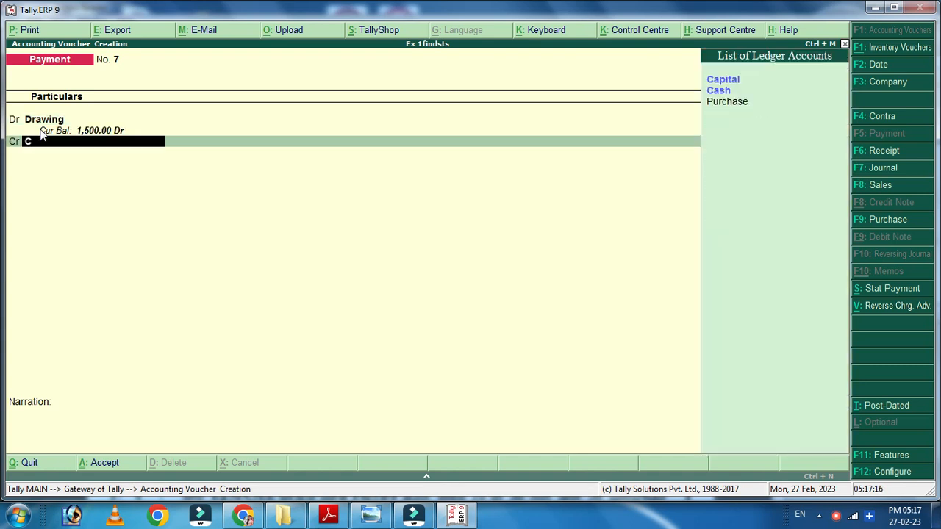
key(Down)
key(Return)
key(Return)
key(Return)
key(Return)
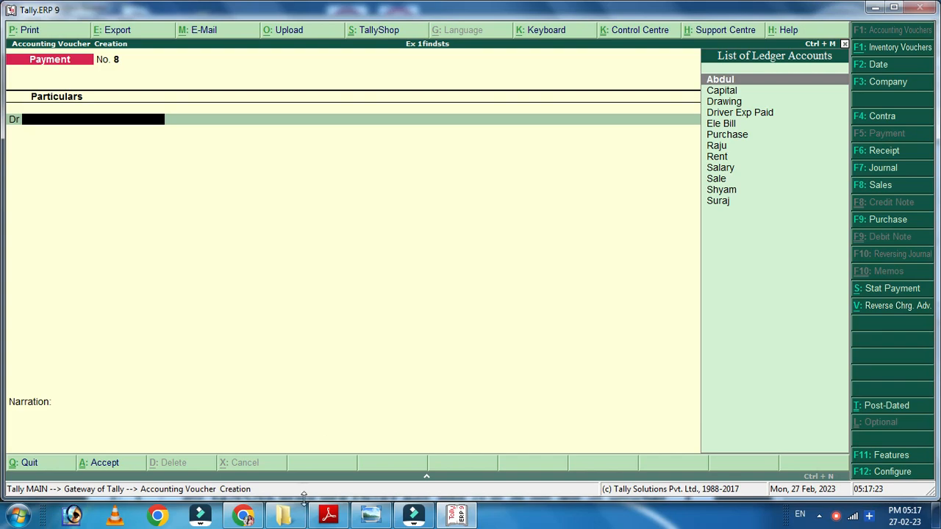
Check the Exercise-1 list in EX-1.pdf in Adobe Reader for remaining transactions, and leave voucher creation in Tally.ERP 9
click(328, 515)
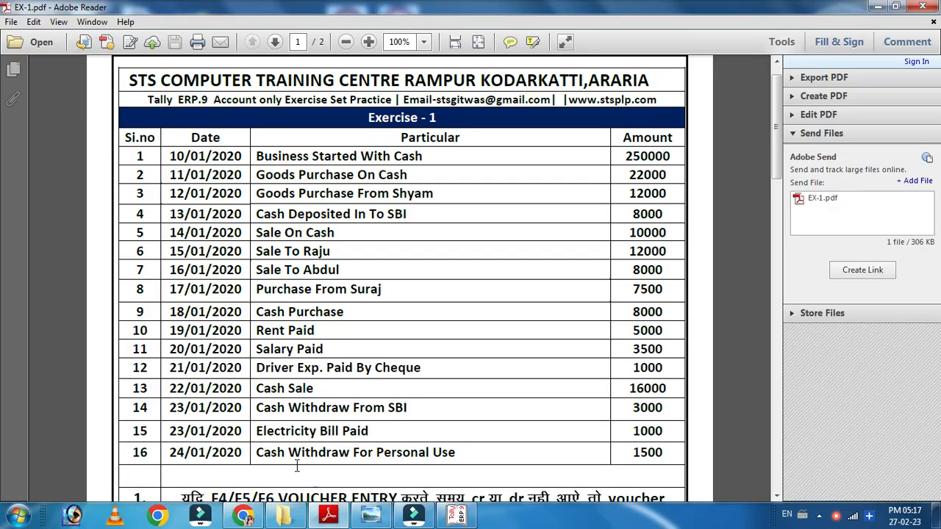
click(329, 514)
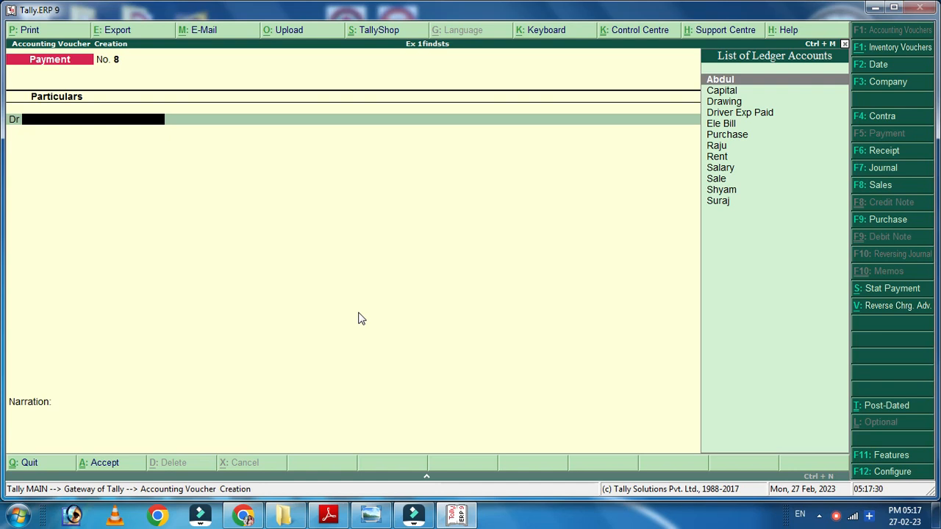
key(Escape)
key(Return)
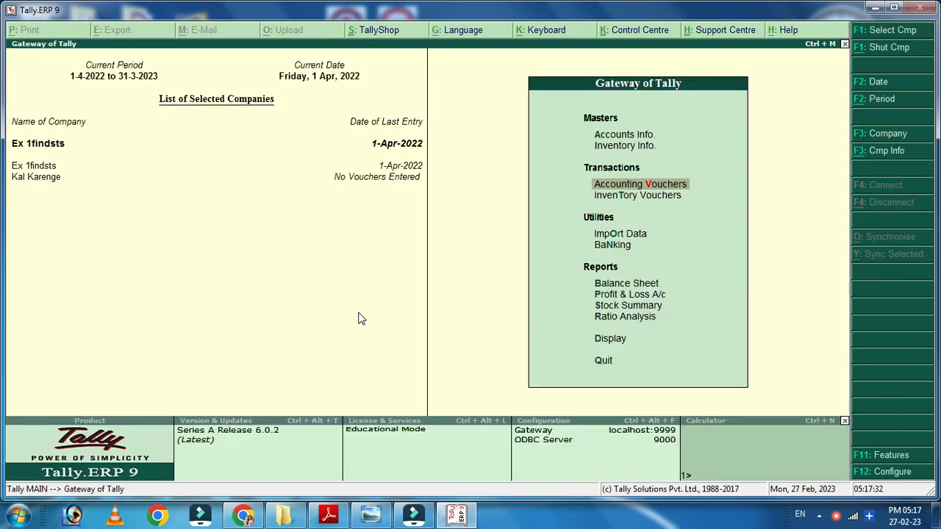
Open the Balance Sheet of Ex 1findsts and expand it to the detailed view
key(Down)
key(Down)
key(Down)
key(Down)
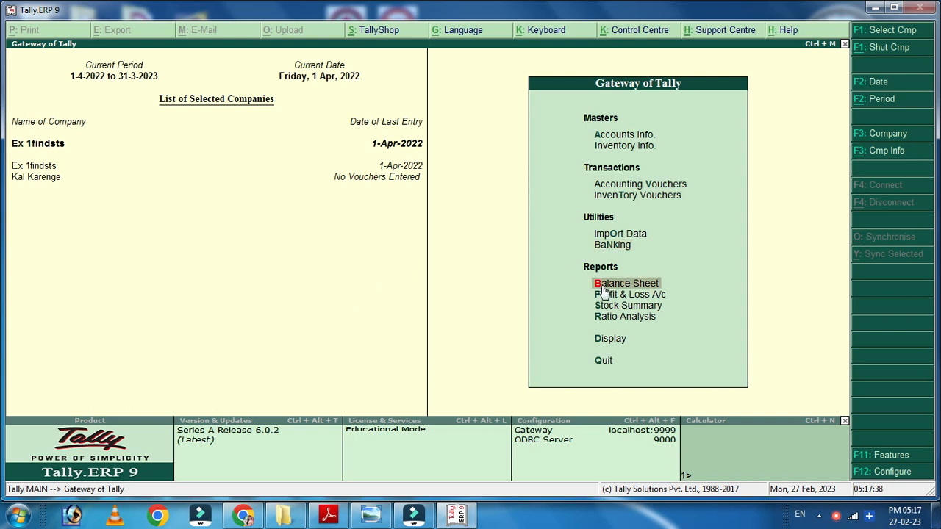
click(601, 291)
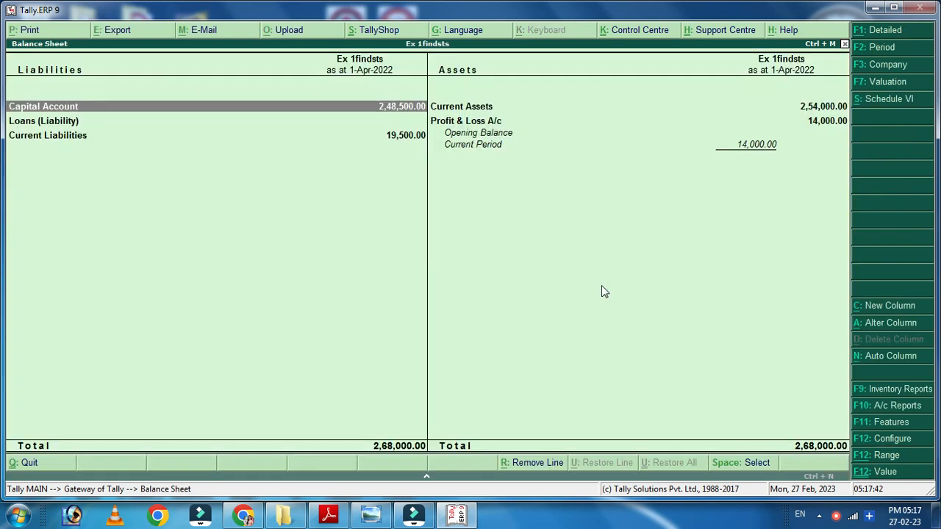
key(alt+F1)
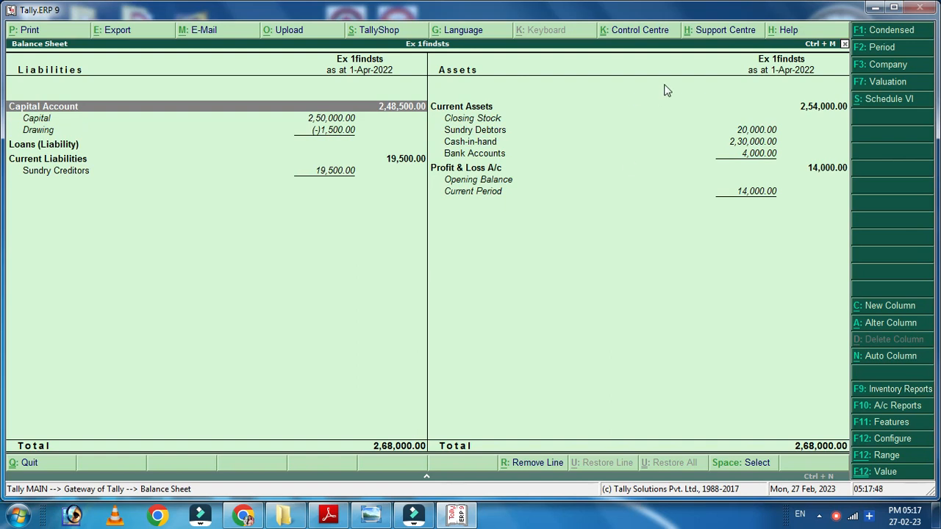
key(F10)
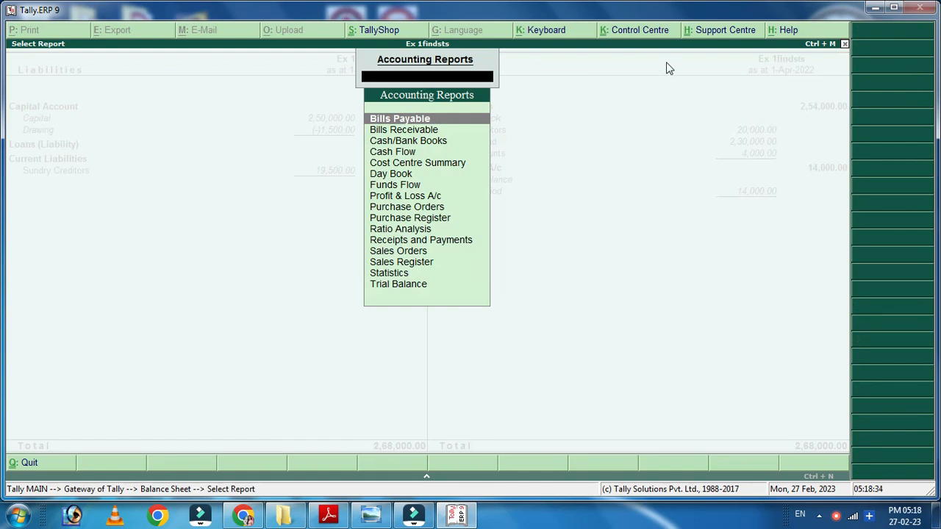
key(Escape)
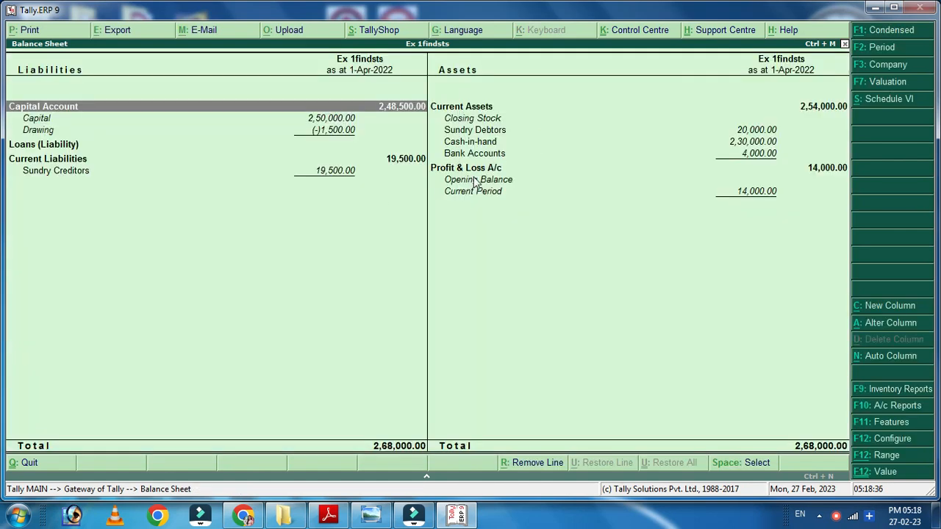